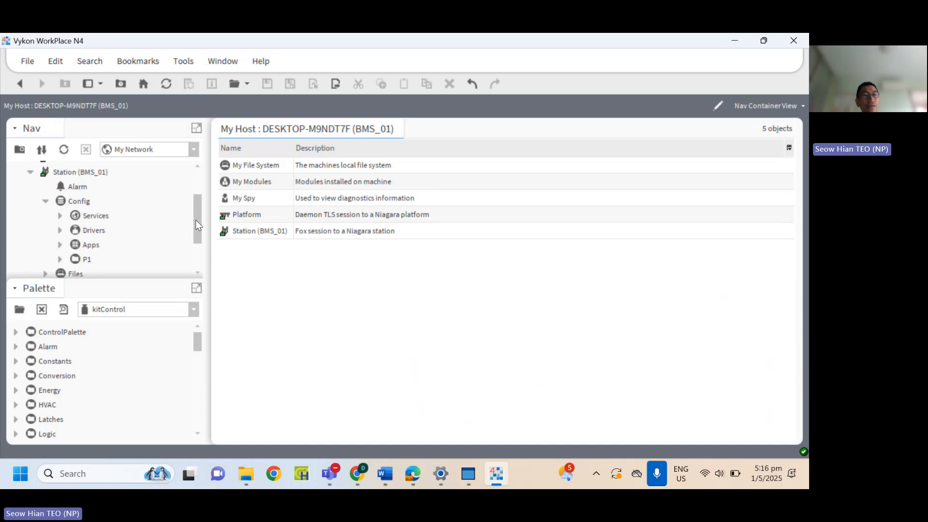
# Start creating a new folder directly under the station's Config.
pyautogui.click(87, 201)
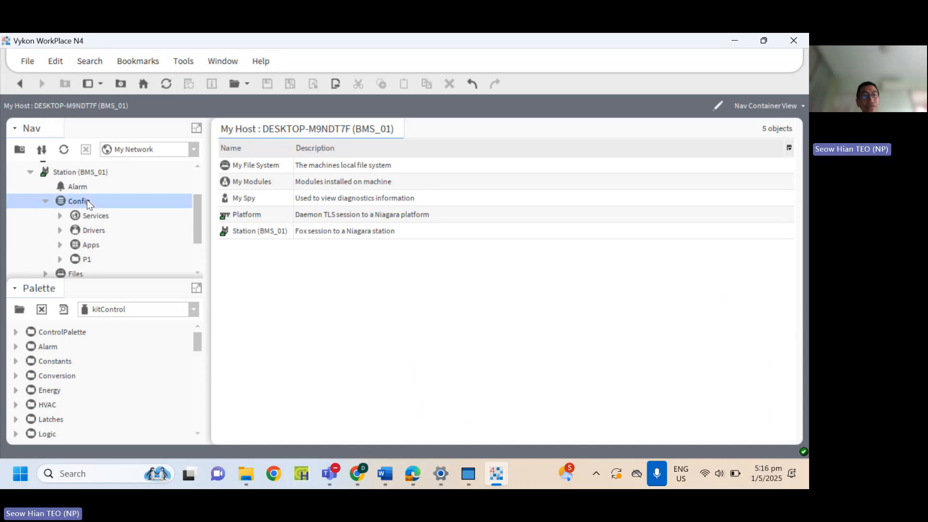
pyautogui.rightClick(88, 204)
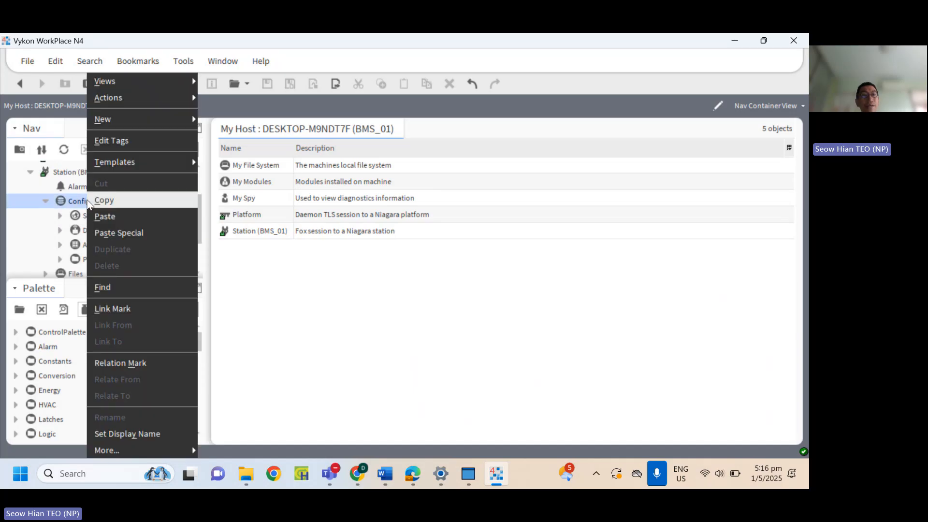
pyautogui.moveTo(166, 125)
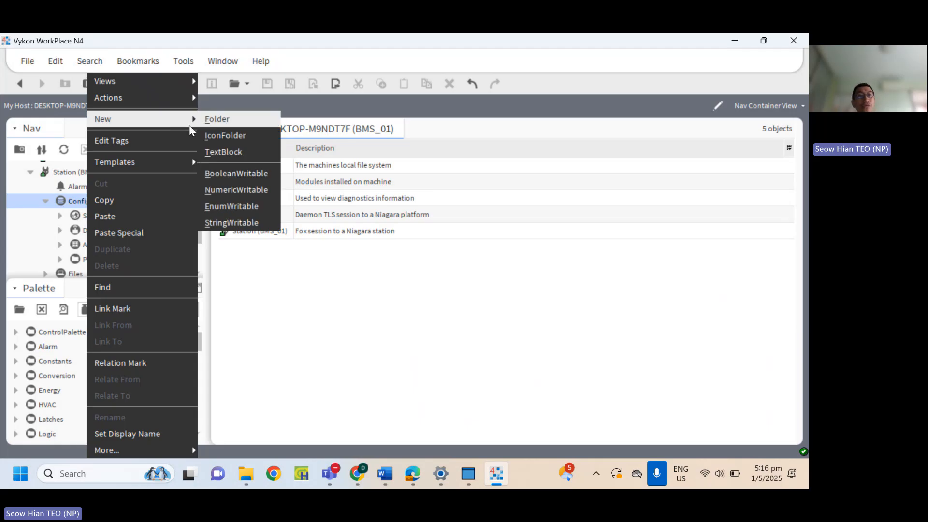
pyautogui.click(217, 120)
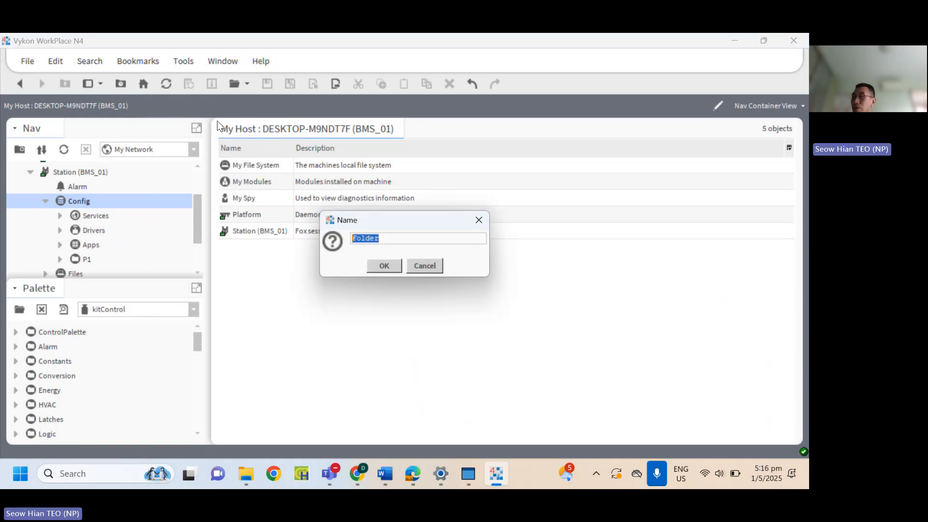
pyautogui.write('Ba')
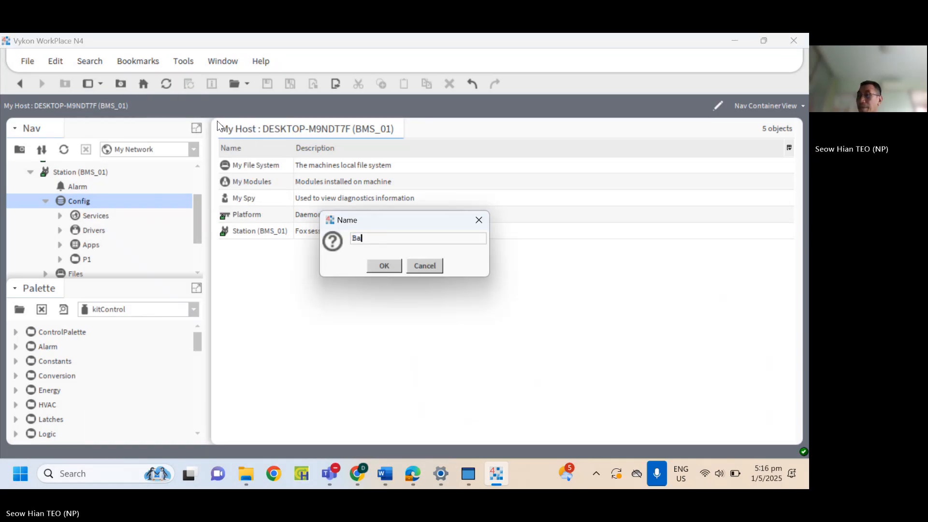
pyautogui.write('sicLab')
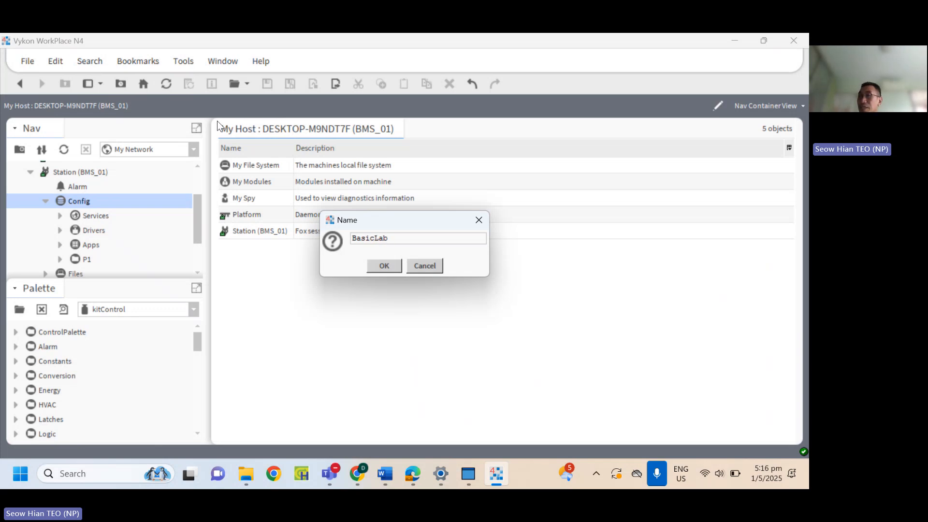
pyautogui.press('BackSpace')
pyautogui.press('BackSpace')
pyautogui.press('BackSpace')
pyautogui.press('BackSpace')
pyautogui.press('BackSpace')
pyautogui.press('BackSpace')
pyautogui.press('BackSpace')
pyautogui.press('BackSpace')
# Name the new Config folder Home and create it.
pyautogui.write('B')
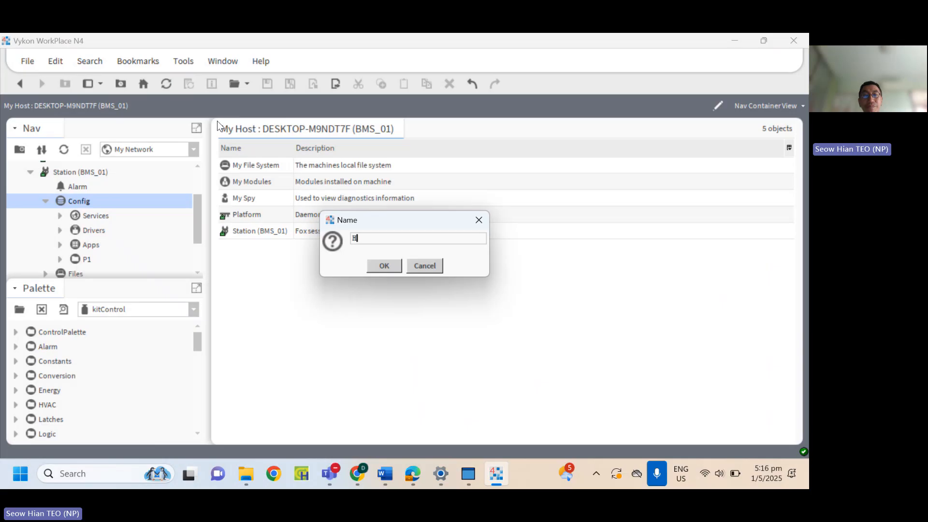
pyautogui.write('ome')
pyautogui.click(391, 271)
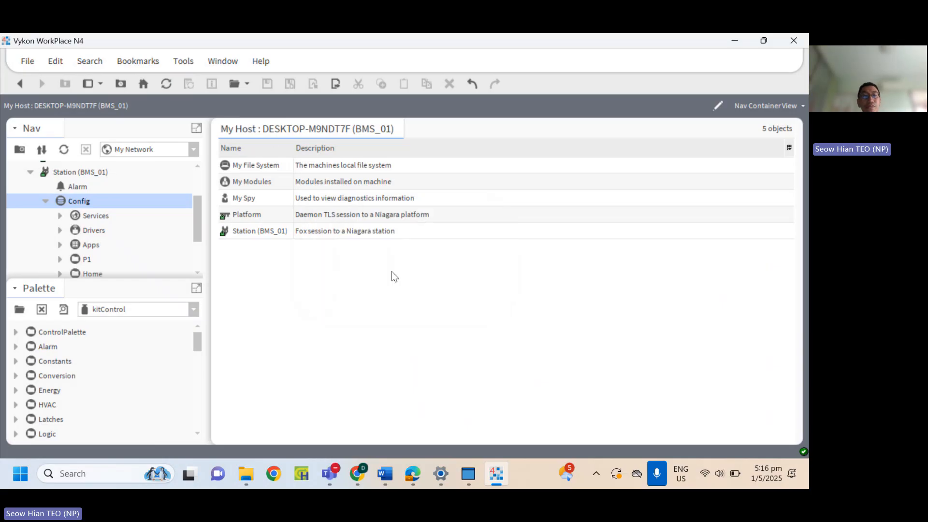
# Create a subfolder named BasicLab inside the Home folder and expand Home to show it.
pyautogui.scroll(-1, 200, 219)
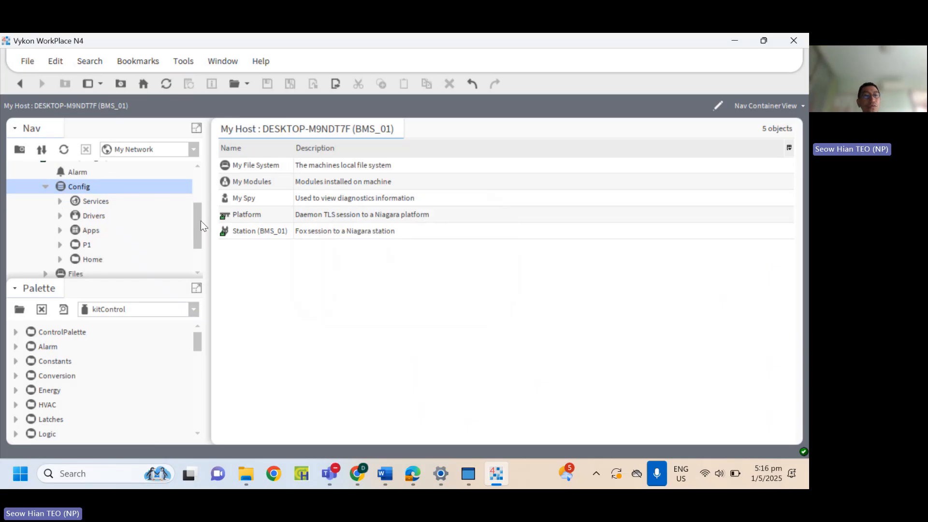
pyautogui.click(124, 261)
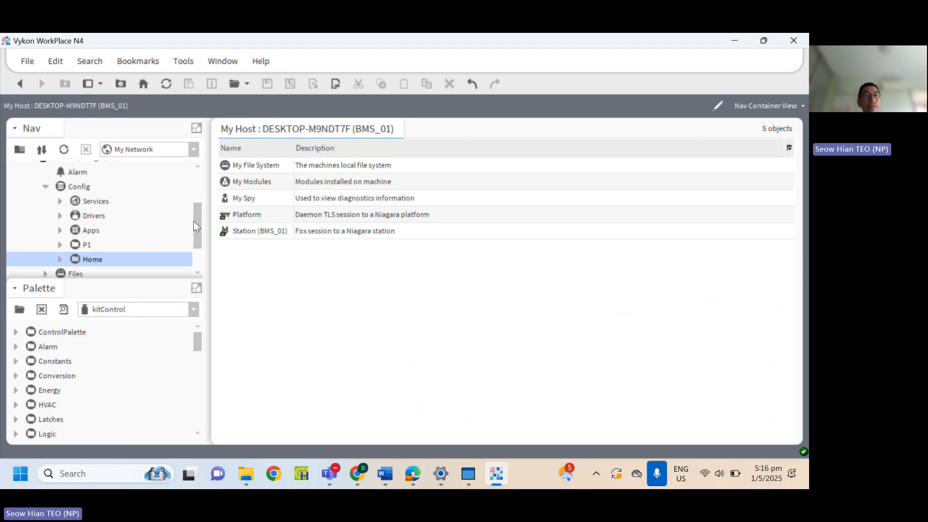
pyautogui.scroll(-2, 195, 226)
pyautogui.scroll(1, 183, 223)
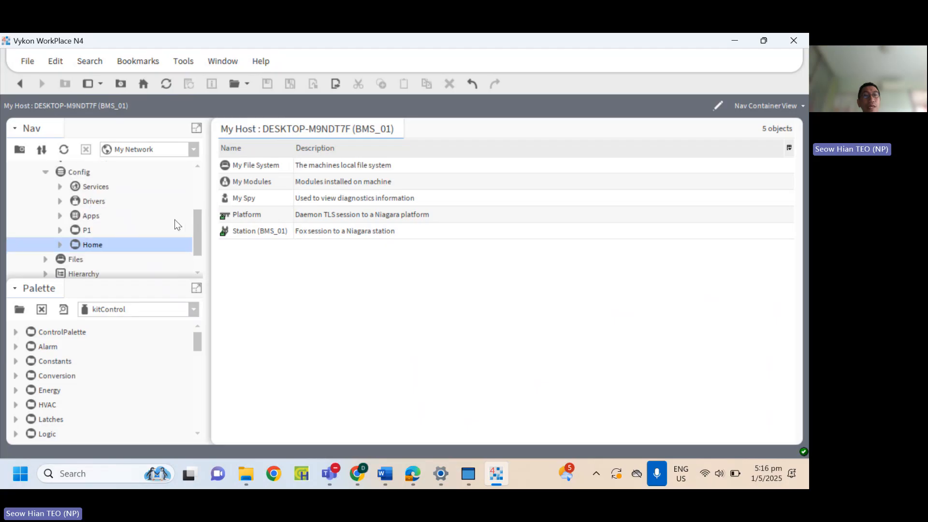
pyautogui.rightClick(101, 248)
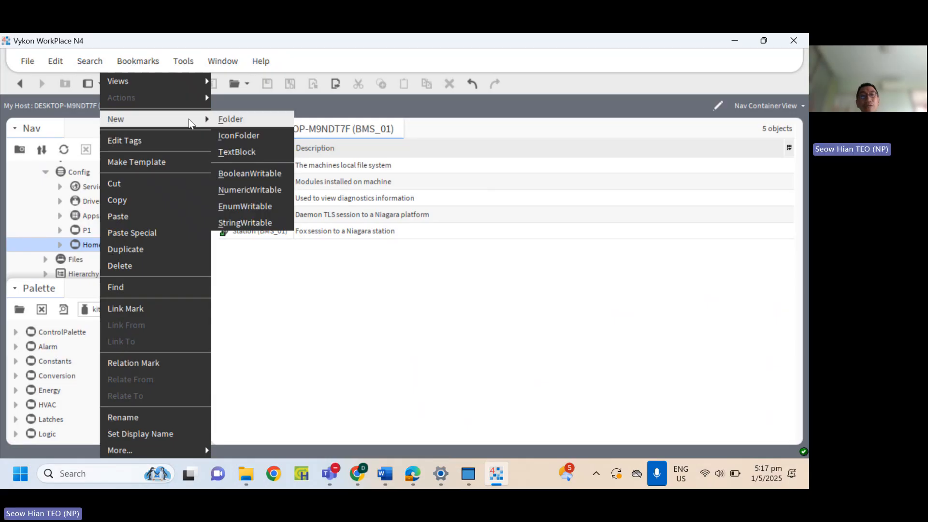
pyautogui.click(236, 119)
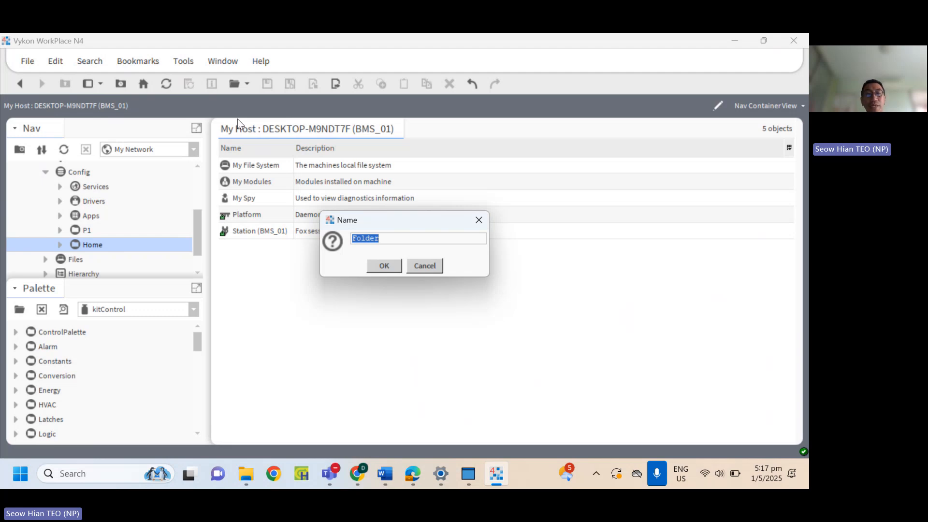
pyautogui.write('B')
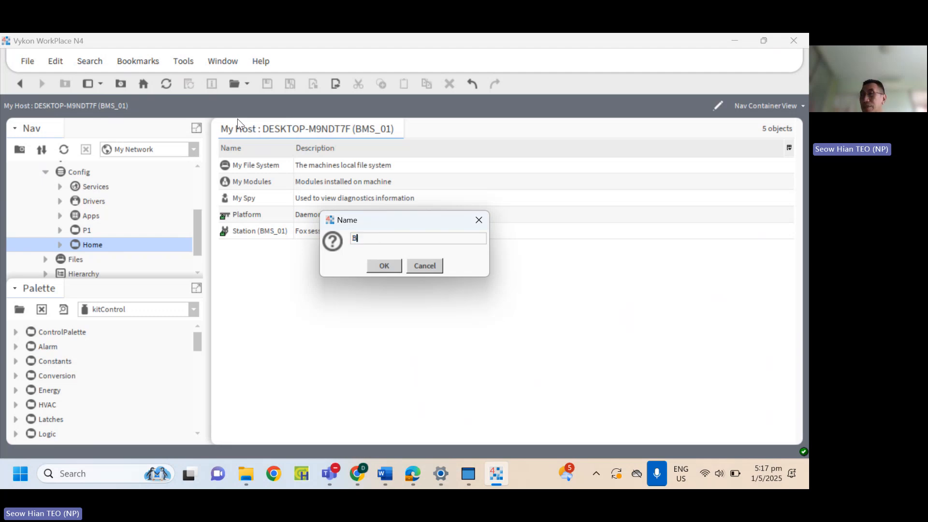
pyautogui.write('asic')
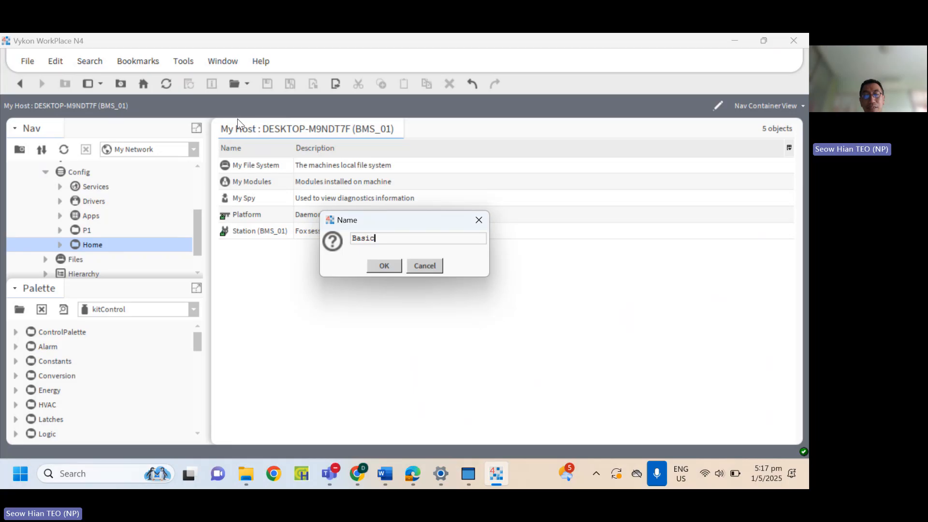
pyautogui.write('Lab')
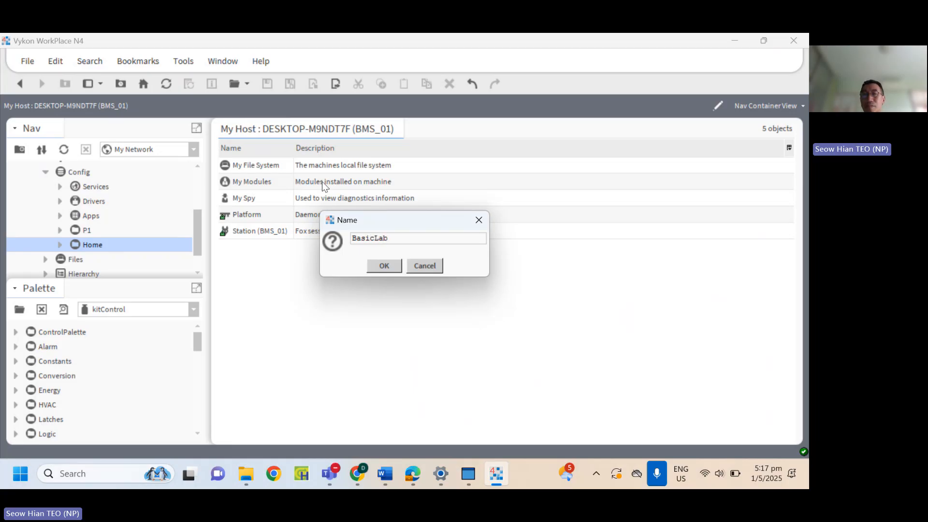
pyautogui.click(395, 268)
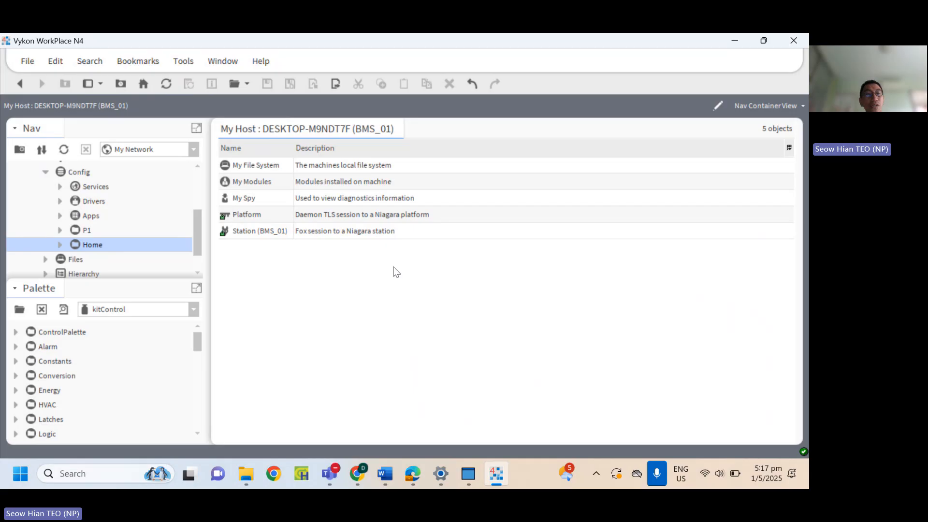
pyautogui.click(59, 246)
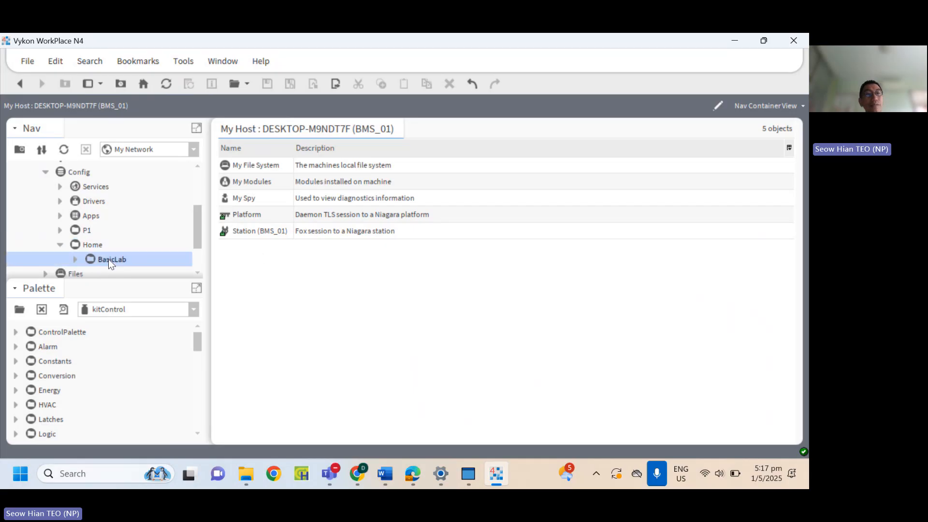
pyautogui.moveTo(197, 227); pyautogui.dragTo(196, 237)
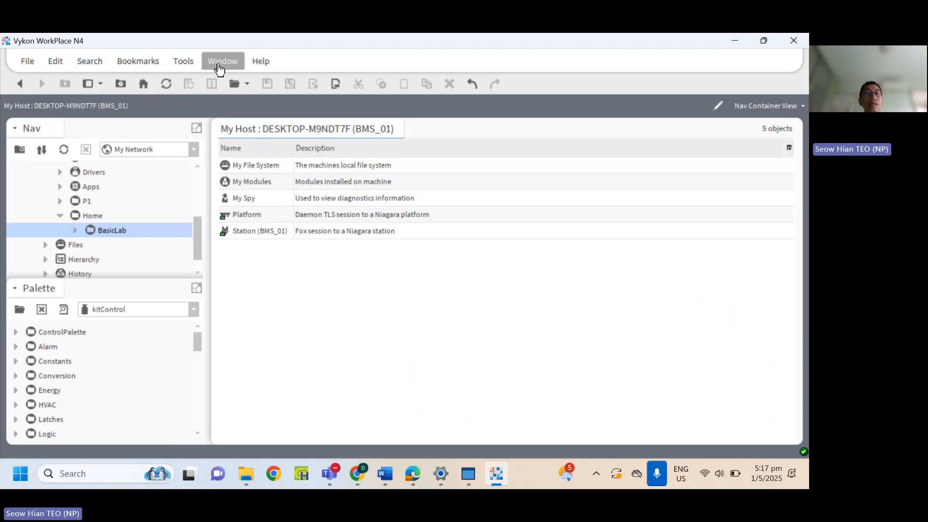
# Add a second Palette side bar and close the kitControl palette in it.
pyautogui.click(211, 68)
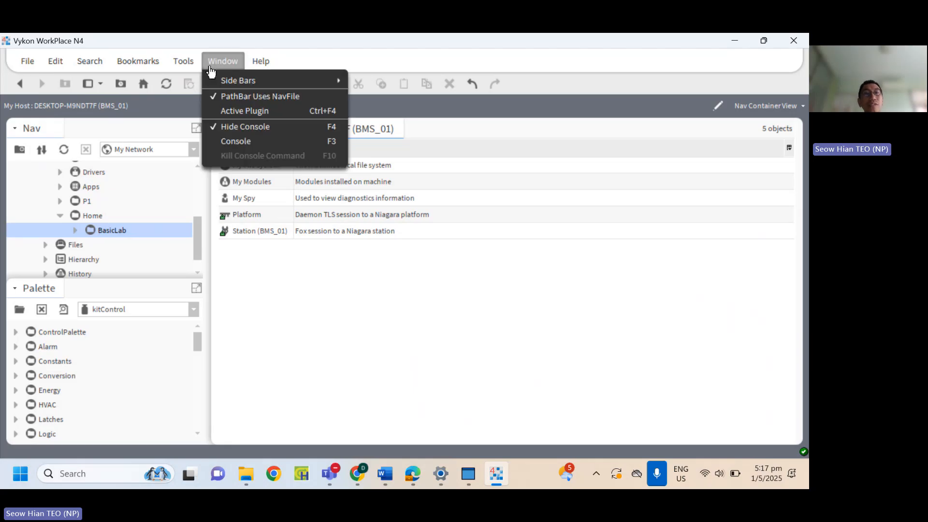
pyautogui.moveTo(244, 80)
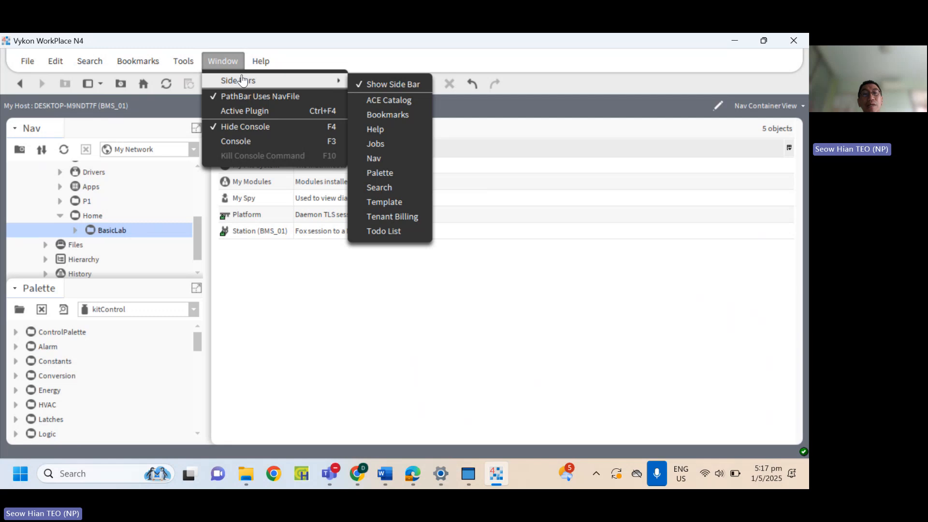
pyautogui.click(380, 173)
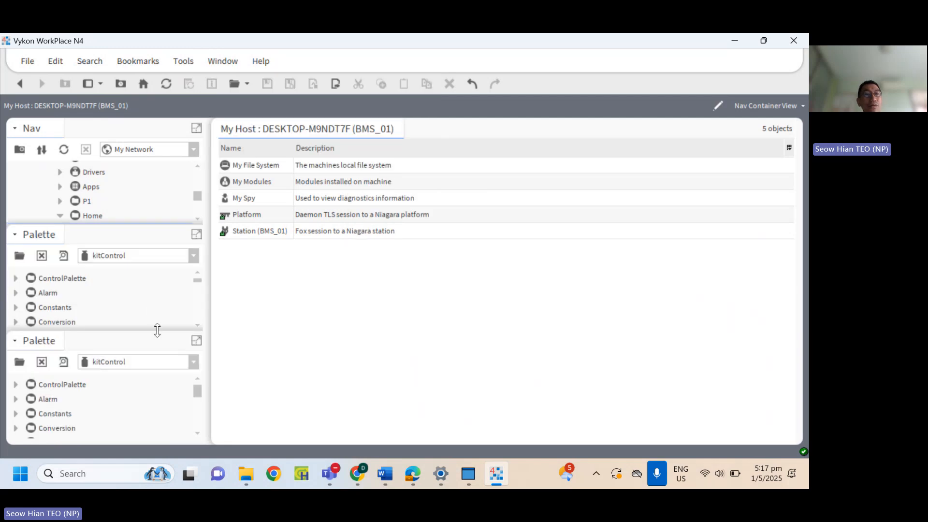
pyautogui.click(43, 362)
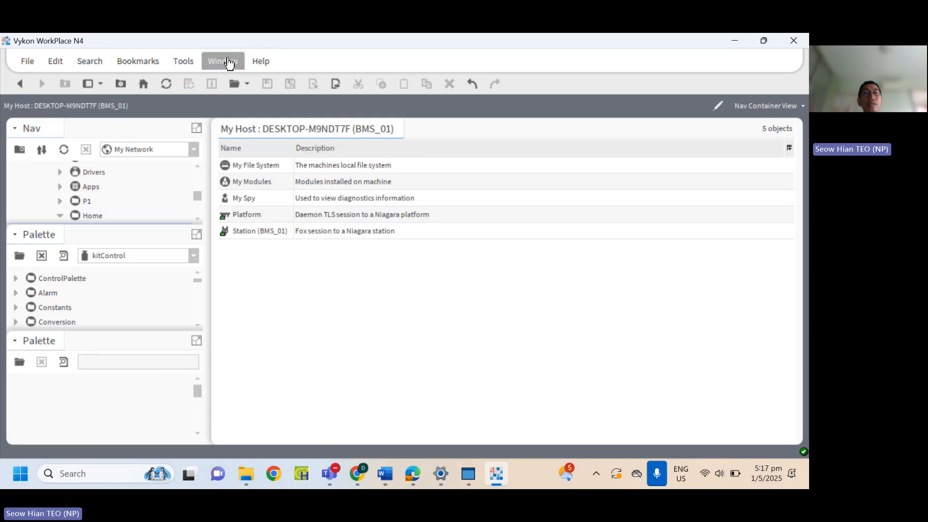
pyautogui.click(228, 62)
pyautogui.moveTo(301, 83)
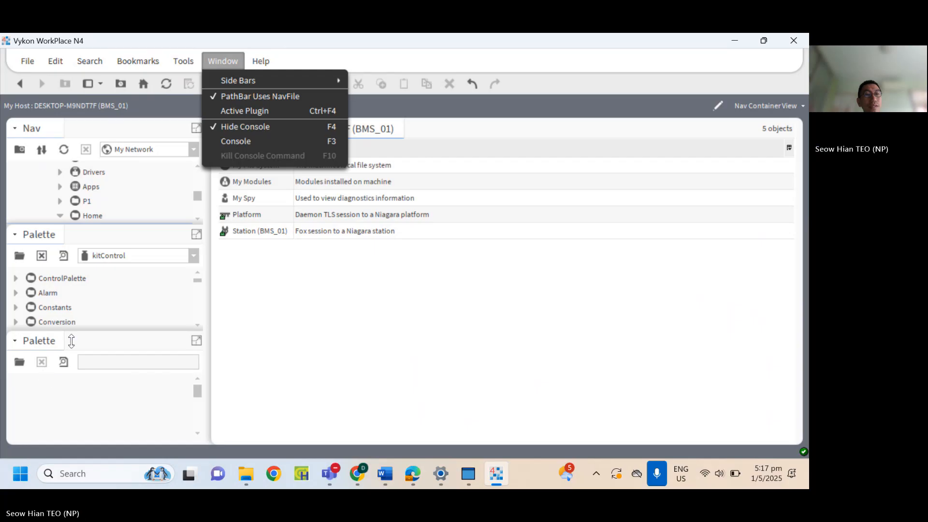
pyautogui.click(21, 361)
pyautogui.click(385, 376)
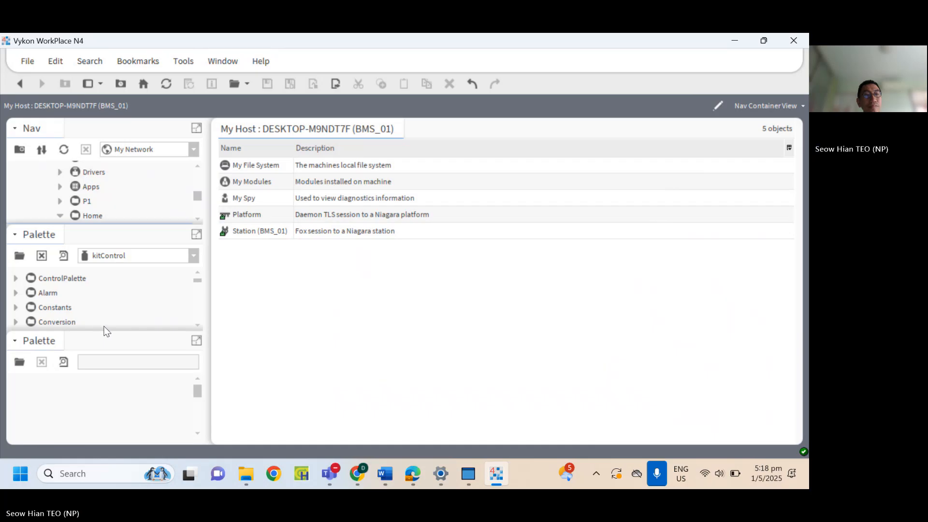
# Maximize the empty extra Palette side bar and remove it from the window.
pyautogui.moveTo(102, 330); pyautogui.dragTo(99, 464)
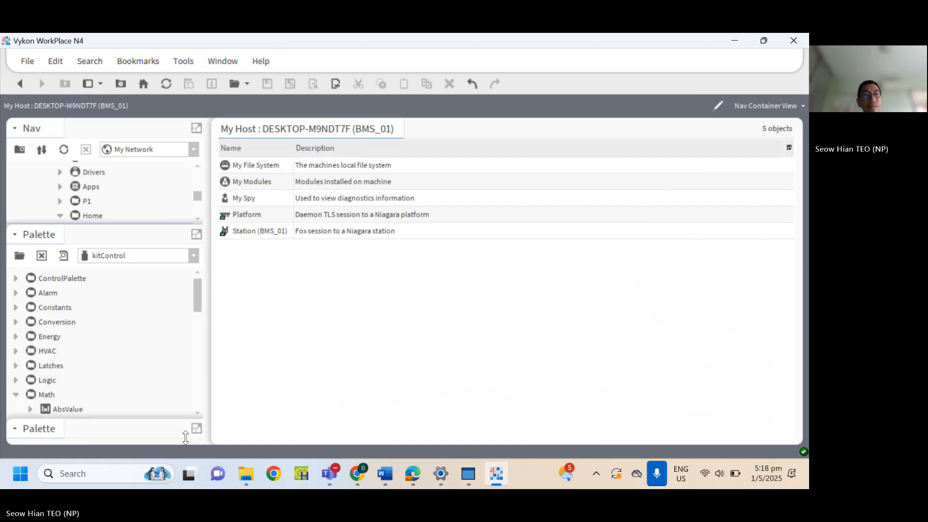
pyautogui.click(197, 413)
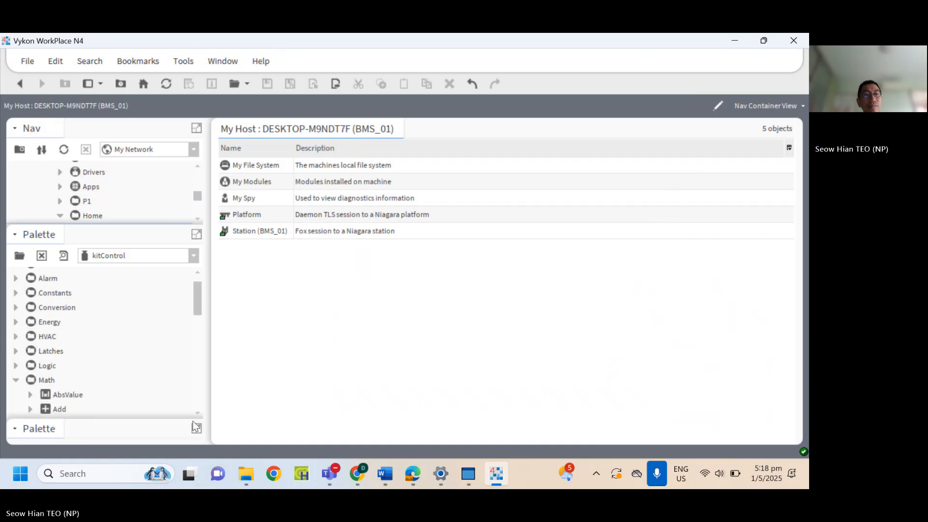
pyautogui.click(196, 428)
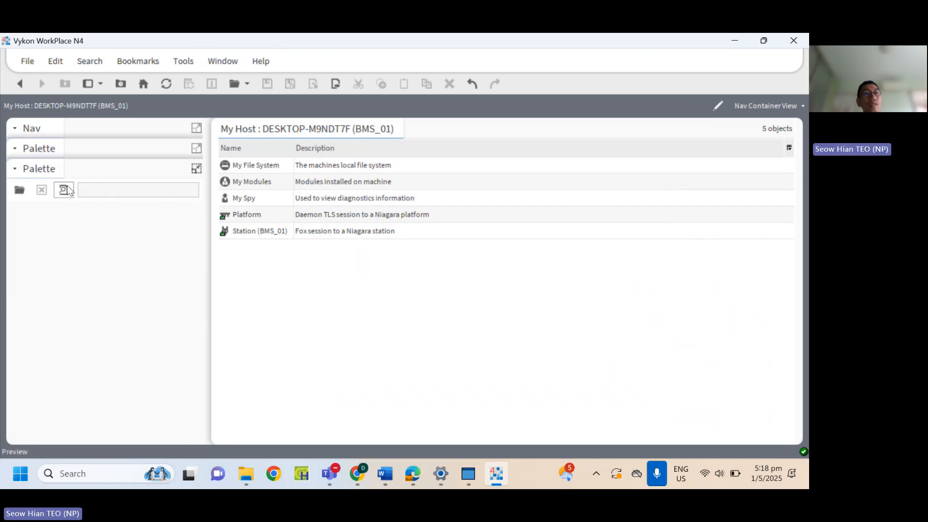
pyautogui.click(20, 190)
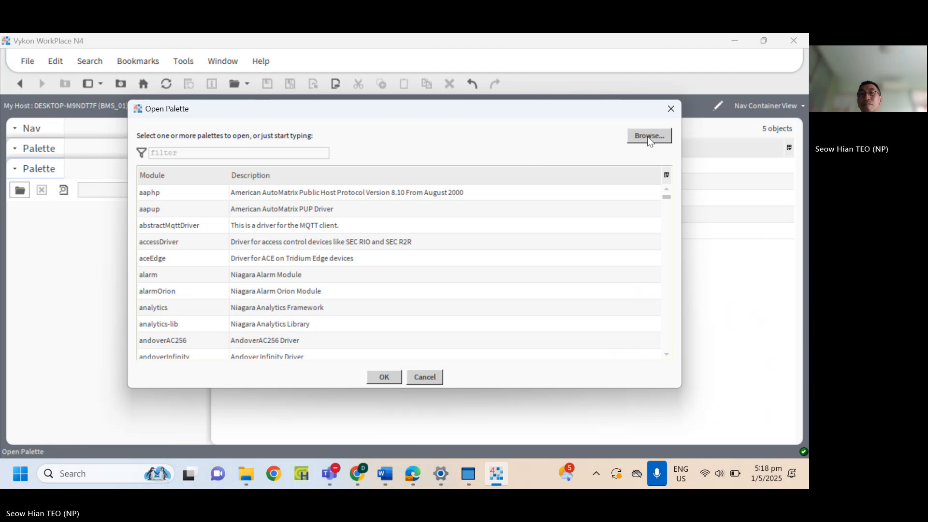
pyautogui.click(670, 109)
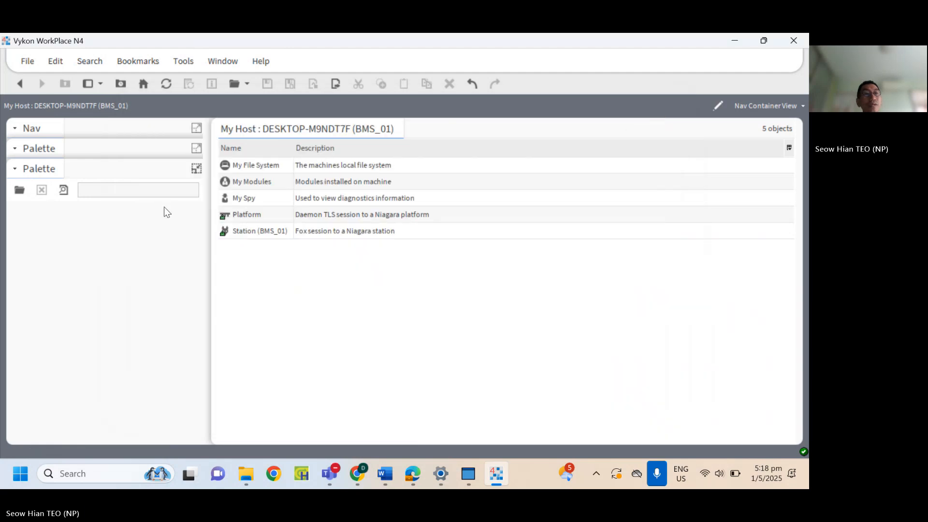
pyautogui.click(22, 184)
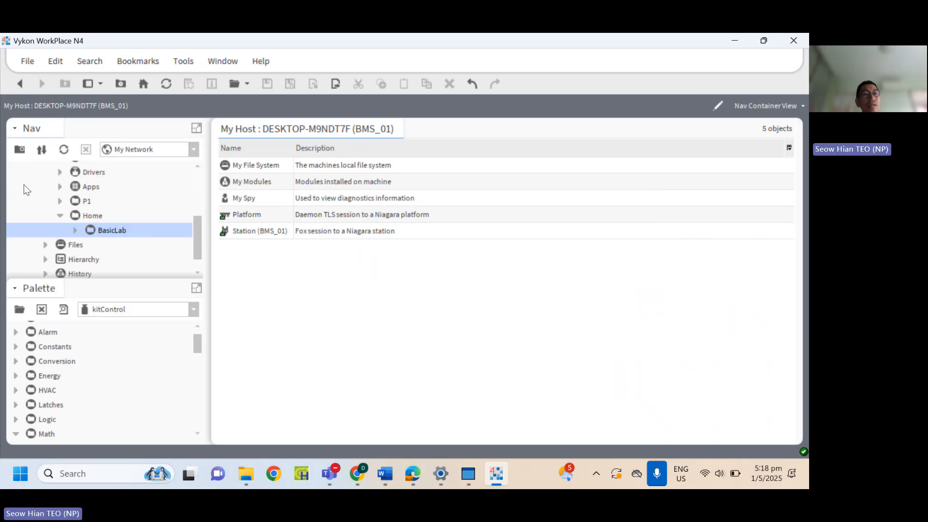
# Close the remaining kitControl Palette side bar and reopen a fresh Palette side bar with its preview area turned on.
pyautogui.click(16, 289)
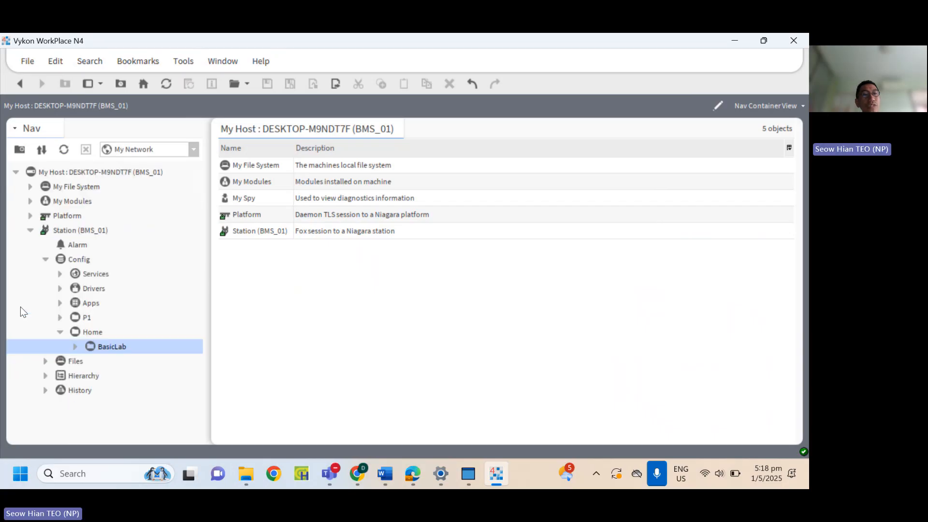
pyautogui.click(222, 61)
pyautogui.moveTo(248, 80)
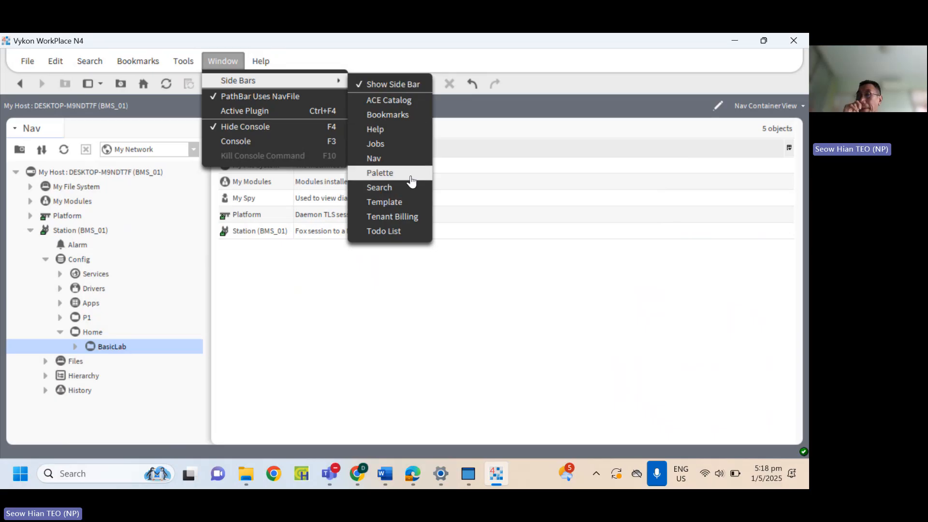
pyautogui.click(411, 176)
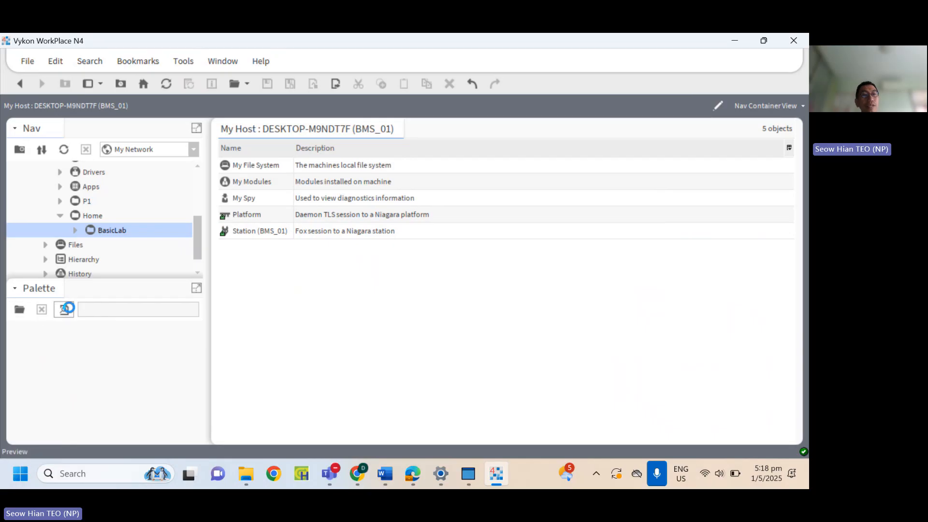
pyautogui.click(64, 308)
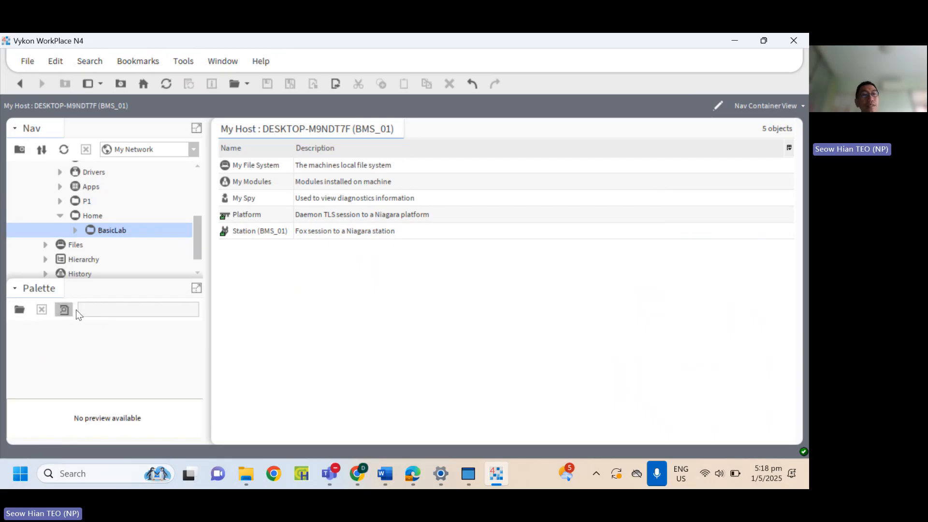
# Open the kitControl palette by filtering the module list for KitC.
pyautogui.click(19, 310)
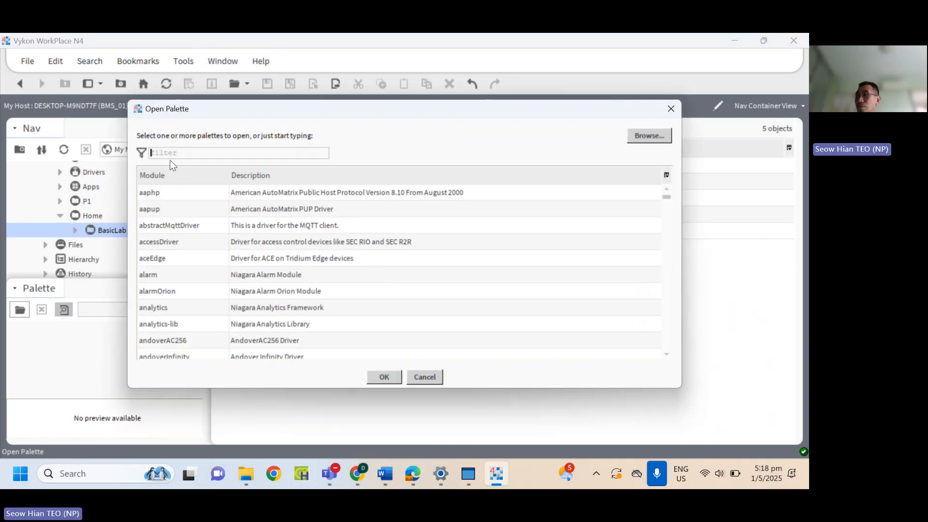
pyautogui.write('Kit')
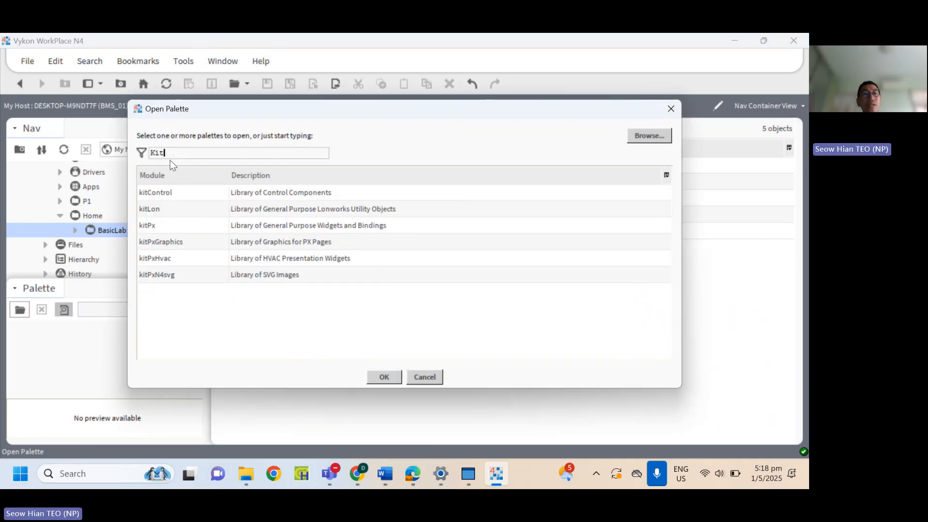
pyautogui.write('C')
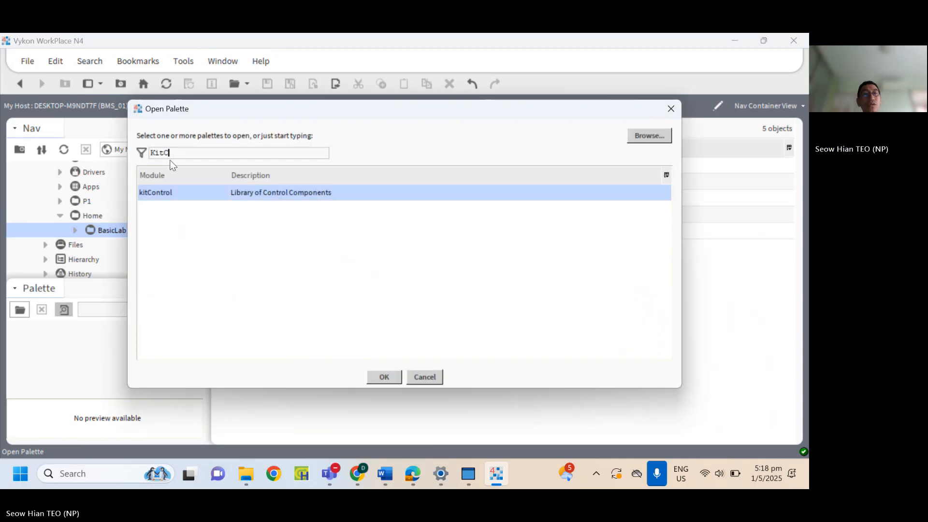
pyautogui.doubleClick(181, 192)
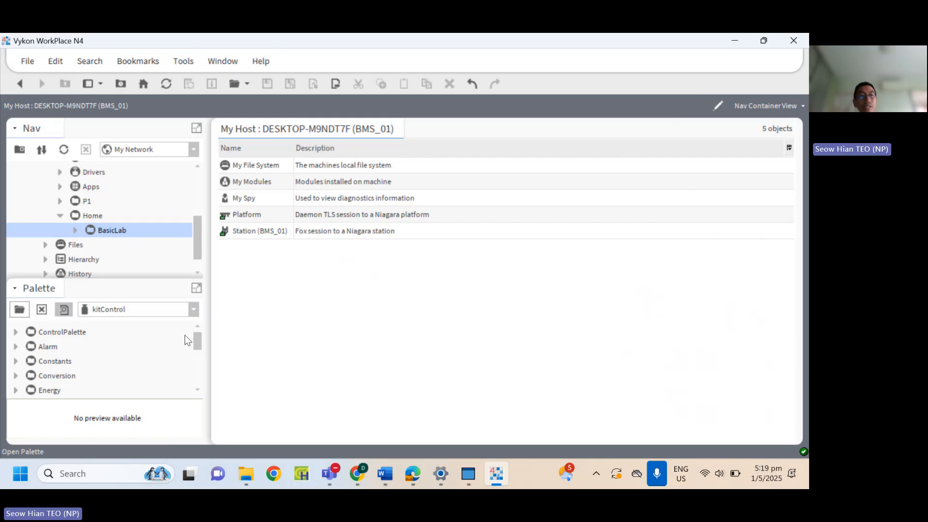
# Open the BasicLab folder's wire sheet and expand ControlPalette and its Points folder in the kitControl palette.
pyautogui.doubleClick(117, 231)
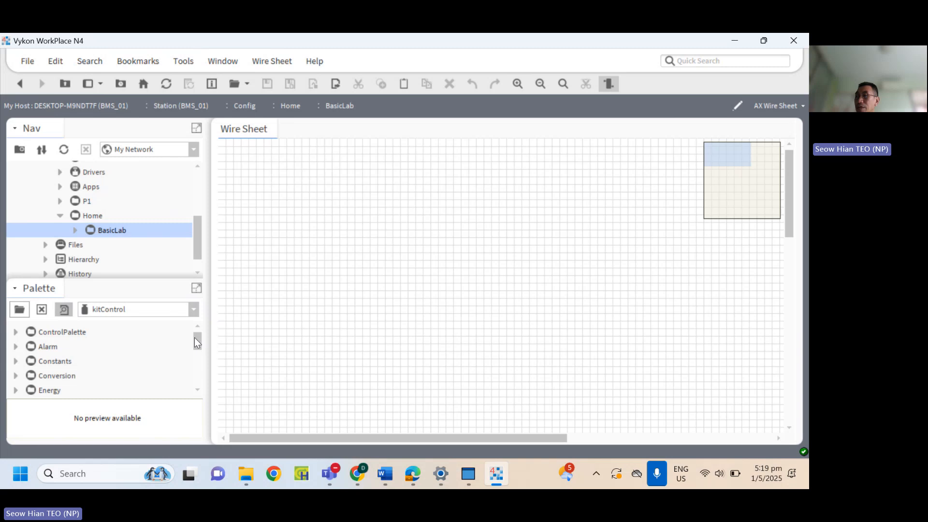
pyautogui.click(15, 331)
pyautogui.click(55, 346)
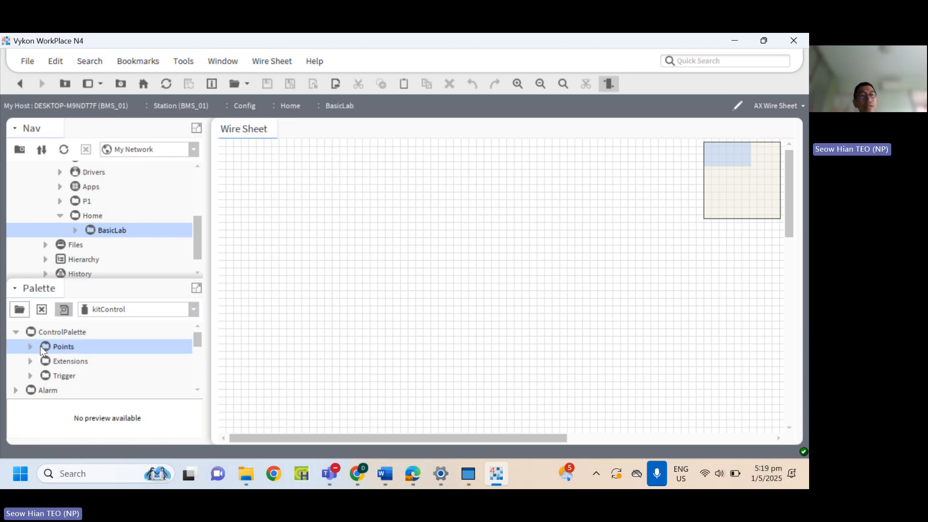
pyautogui.click(32, 346)
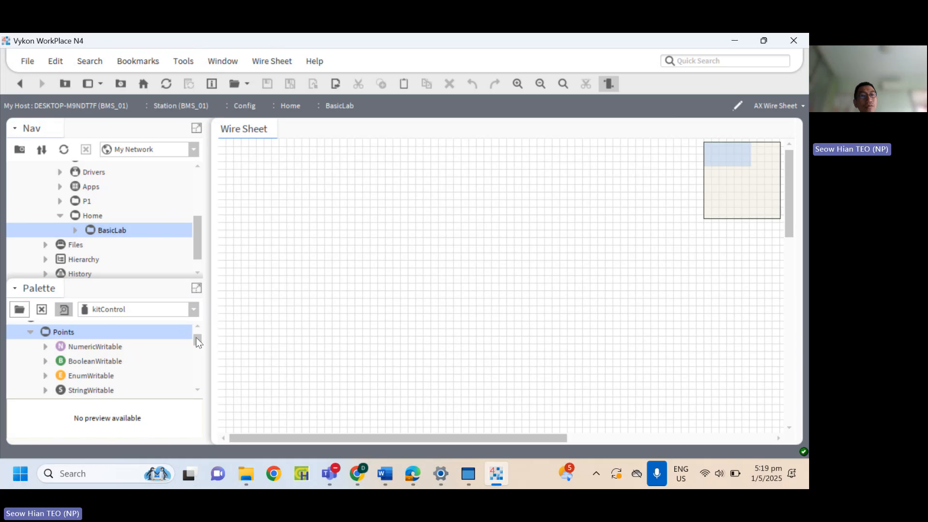
pyautogui.moveTo(197, 337); pyautogui.dragTo(196, 337)
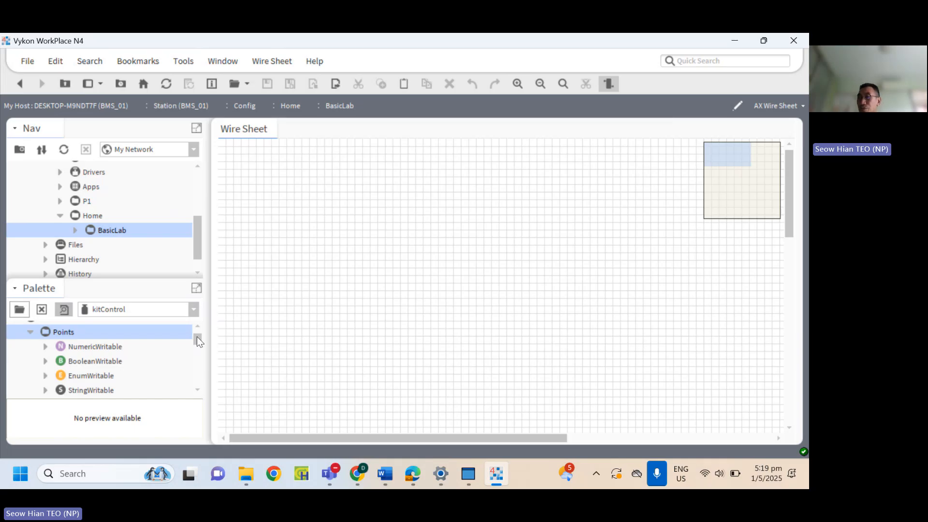
# Add a NumericWritable point named Office to the BasicLab wire sheet.
pyautogui.click(108, 346)
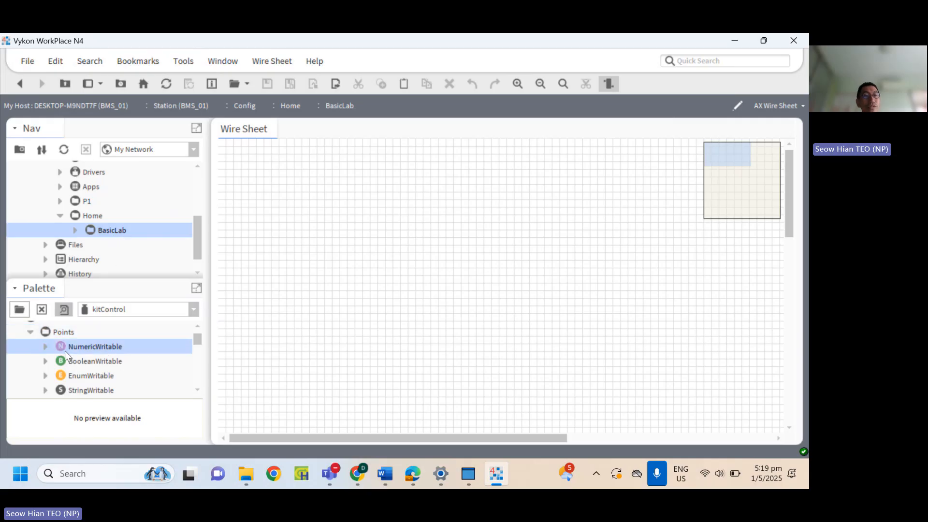
pyautogui.moveTo(80, 347); pyautogui.dragTo(355, 204)
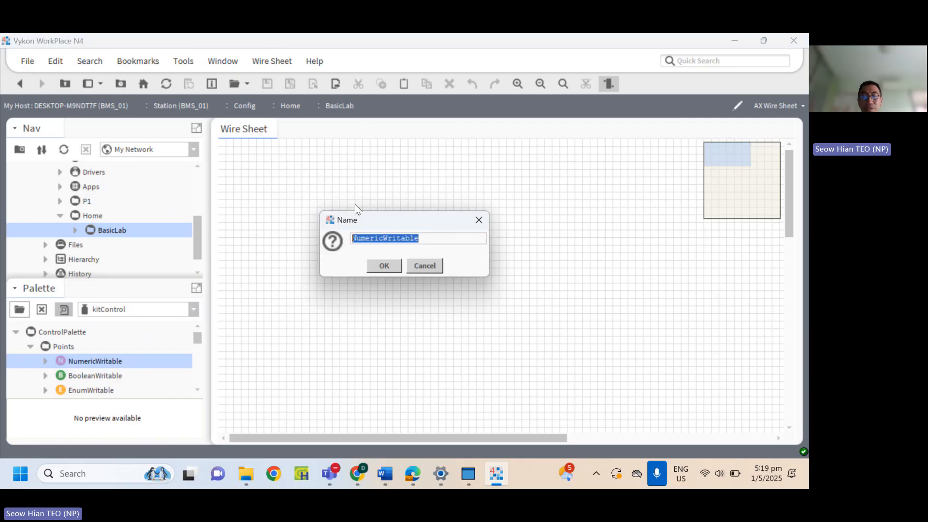
pyautogui.write('Office')
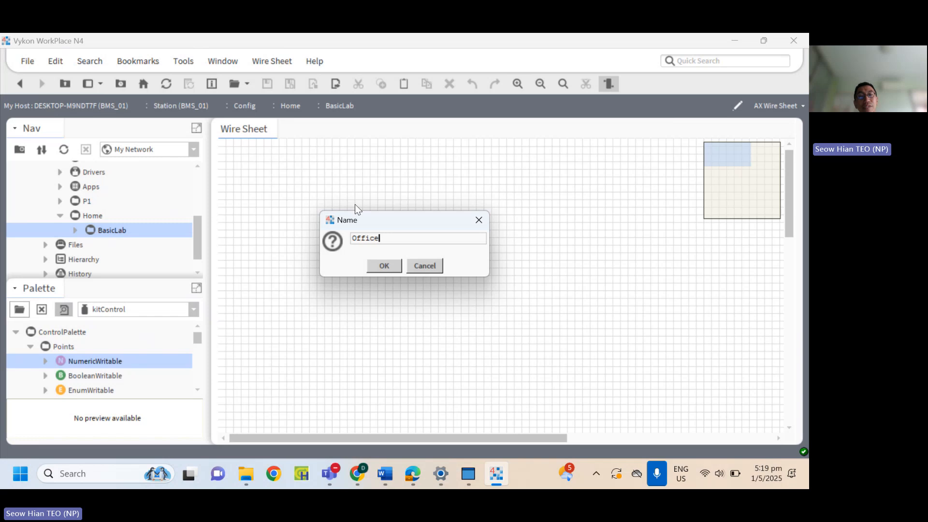
pyautogui.click(386, 270)
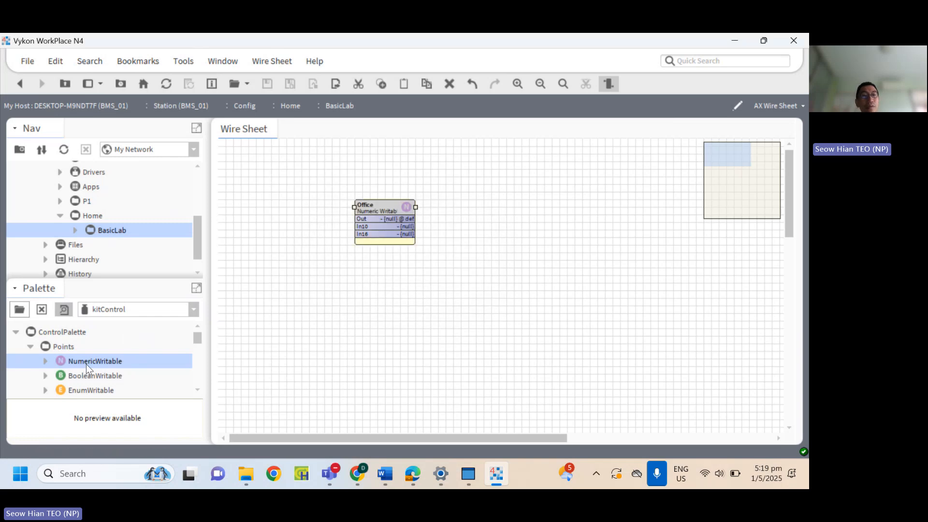
# Add a second NumericWritable point named MeetingRoom directly below Office on the wire sheet.
pyautogui.moveTo(86, 363); pyautogui.dragTo(366, 280)
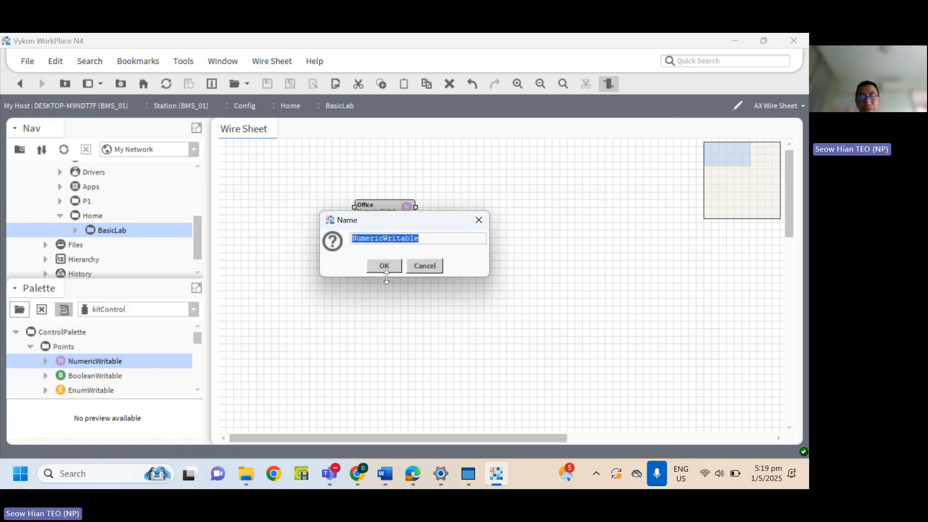
pyautogui.write('Meeting')
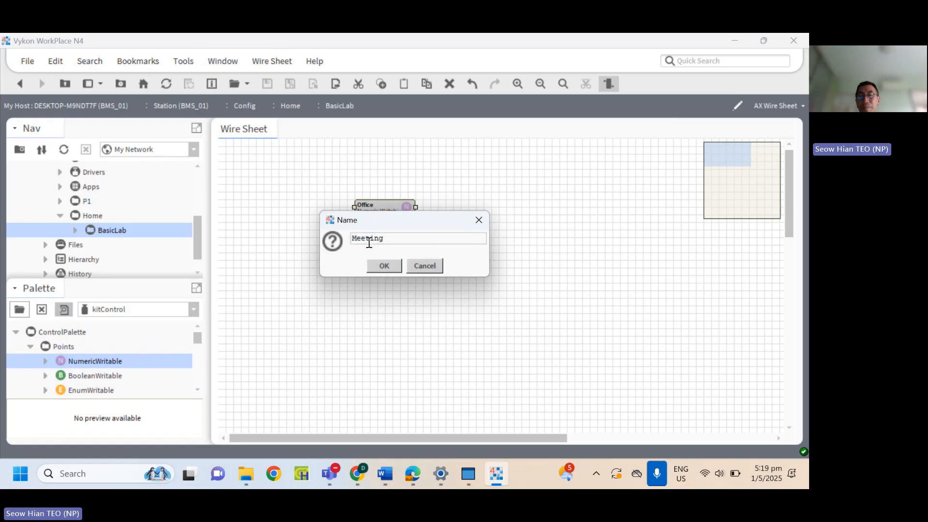
pyautogui.write('Room')
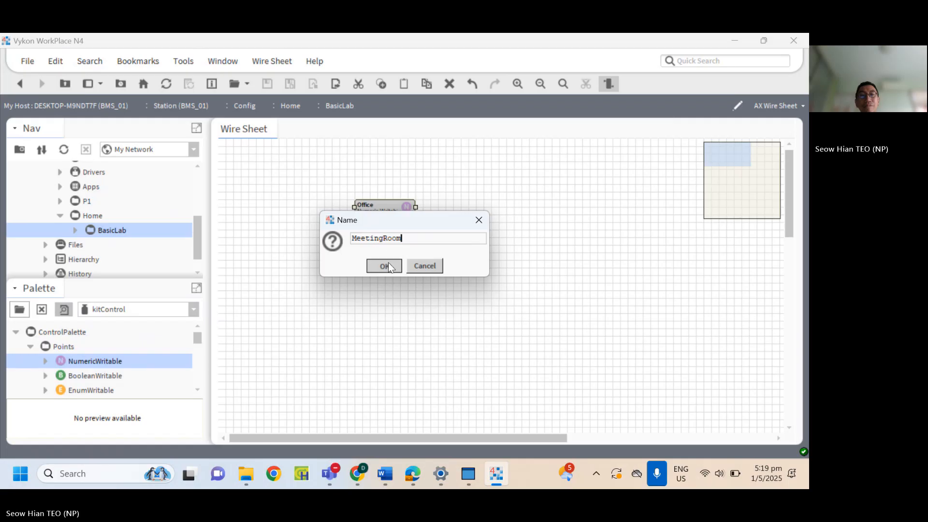
pyautogui.click(389, 266)
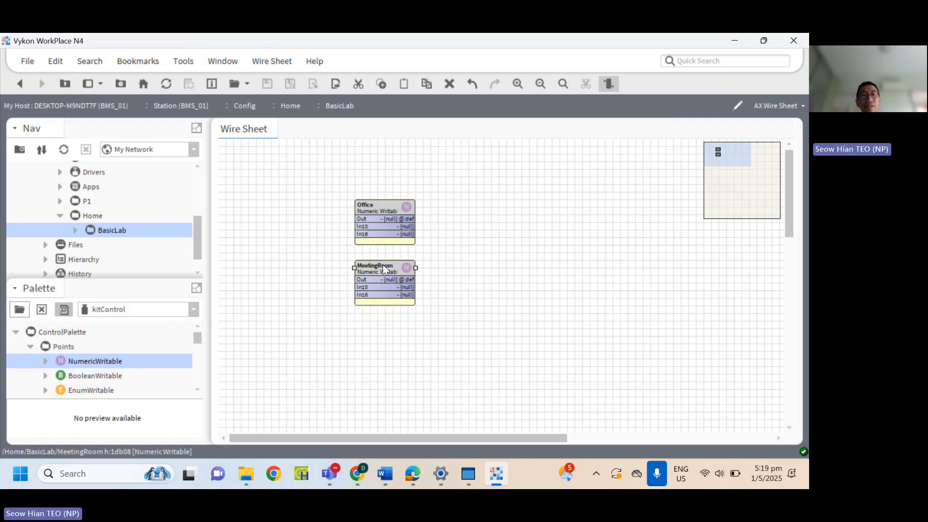
# Add a third NumericWritable point, rename it Reception, and align it below MeetingRoom.
pyautogui.moveTo(113, 360); pyautogui.dragTo(391, 350)
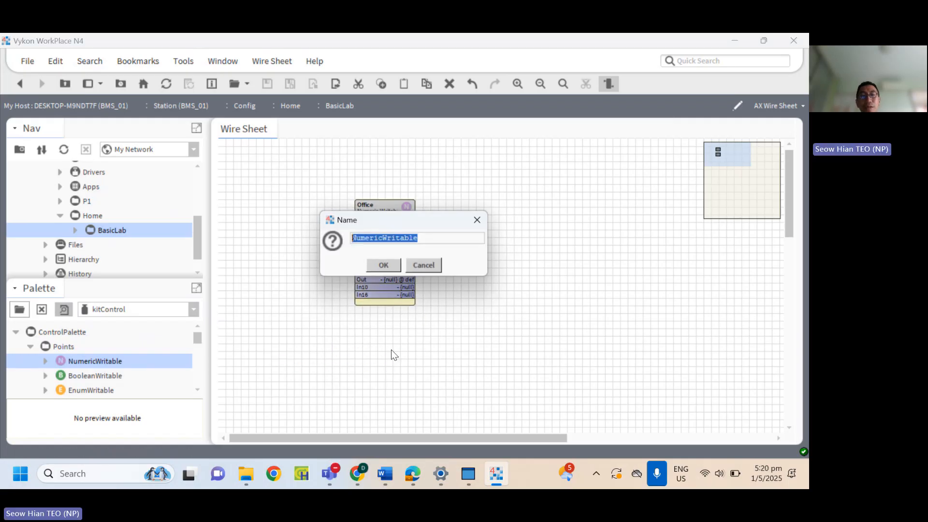
pyautogui.click(387, 264)
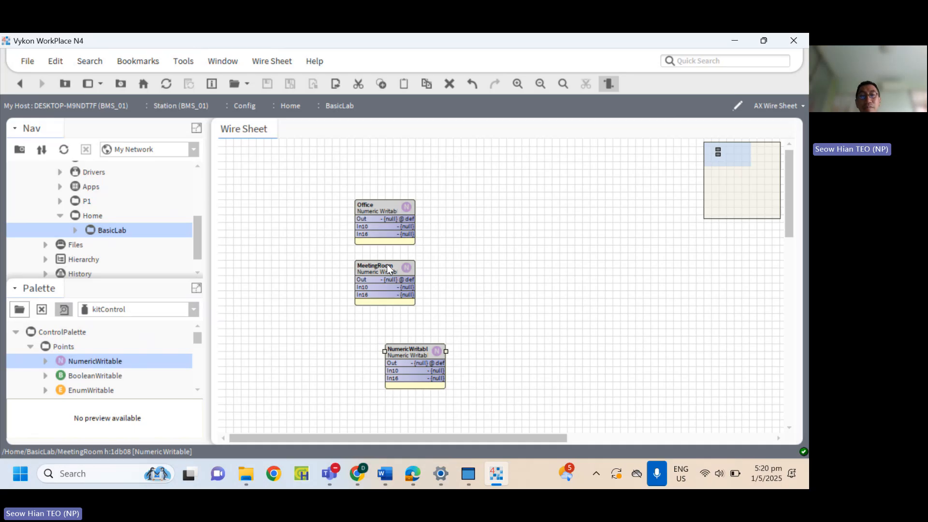
pyautogui.rightClick(415, 349)
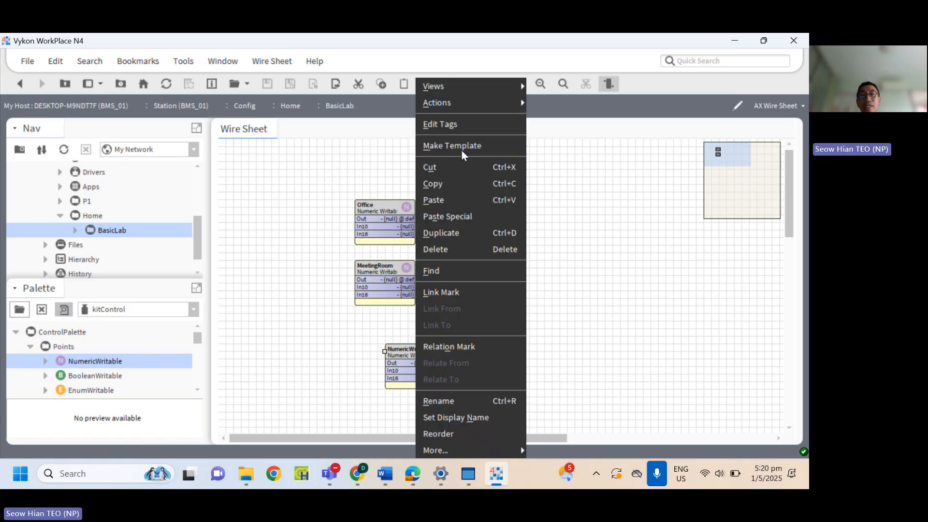
pyautogui.moveTo(486, 108)
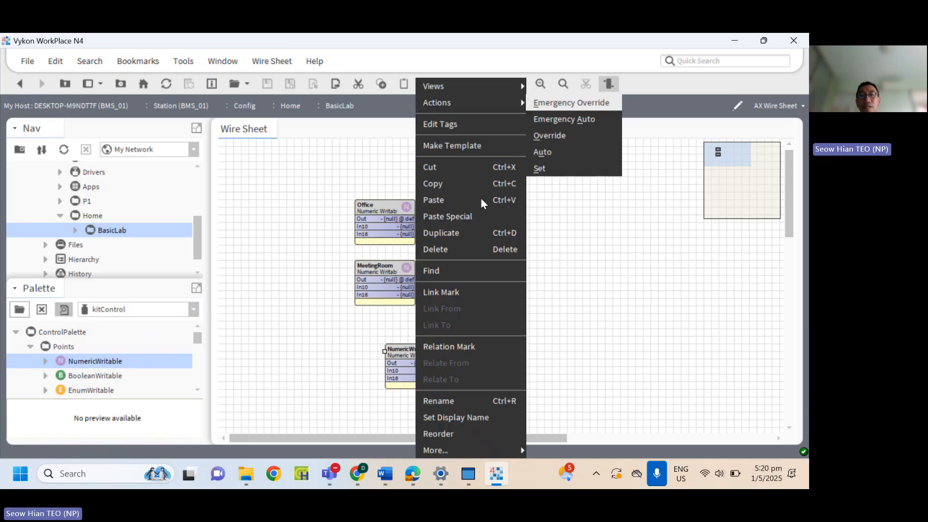
pyautogui.click(461, 402)
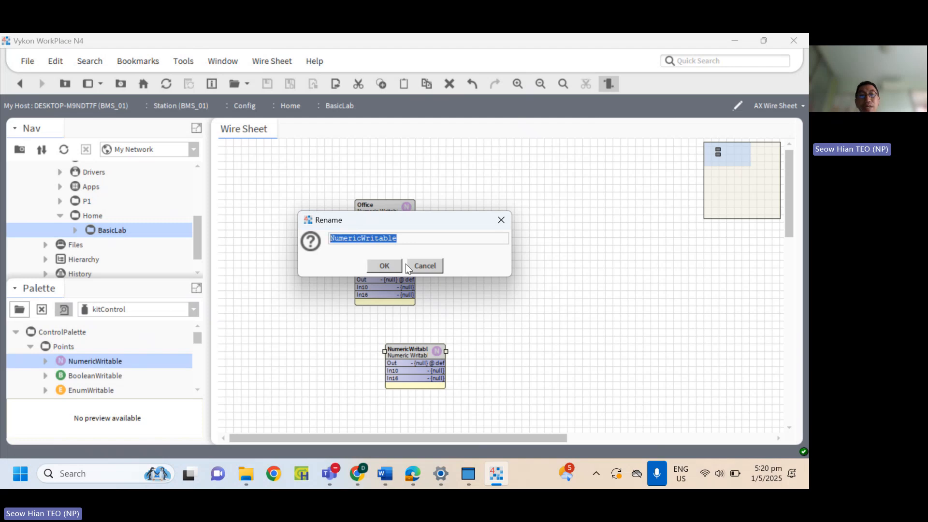
pyautogui.write('Reception')
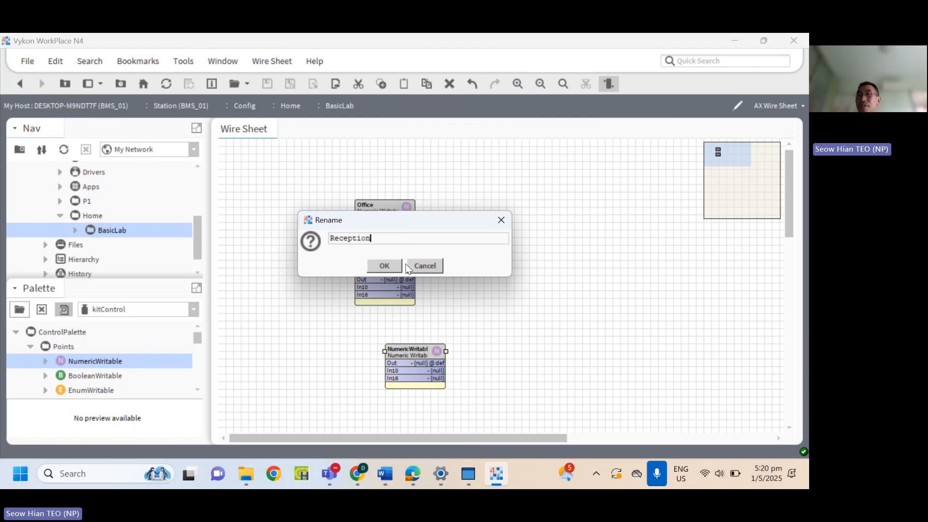
pyautogui.click(385, 266)
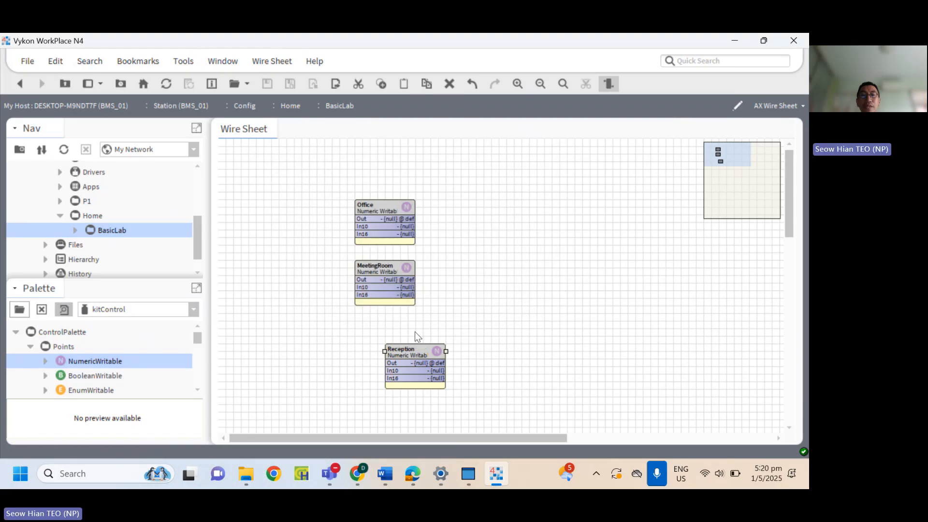
pyautogui.moveTo(417, 343); pyautogui.dragTo(387, 328)
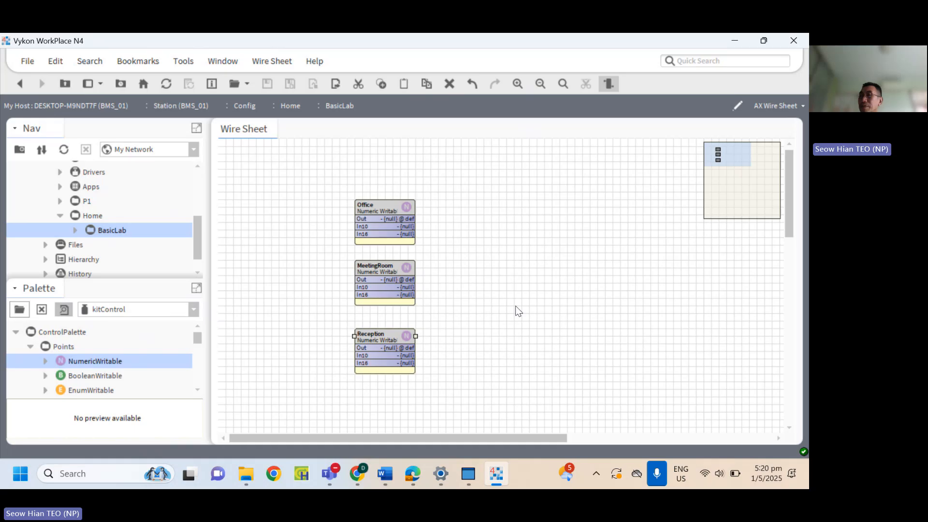
# Set the Office point's value to 23 with the Set action.
pyautogui.rightClick(376, 211)
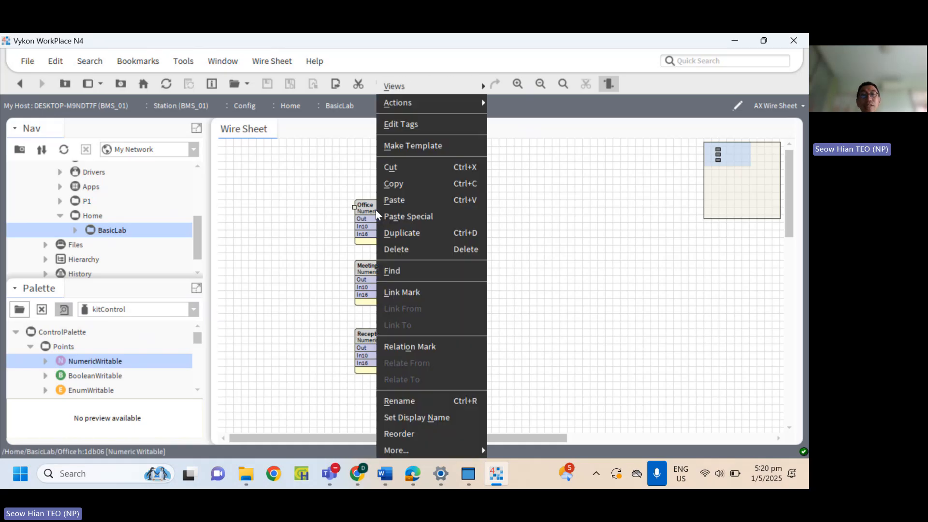
pyautogui.moveTo(410, 102)
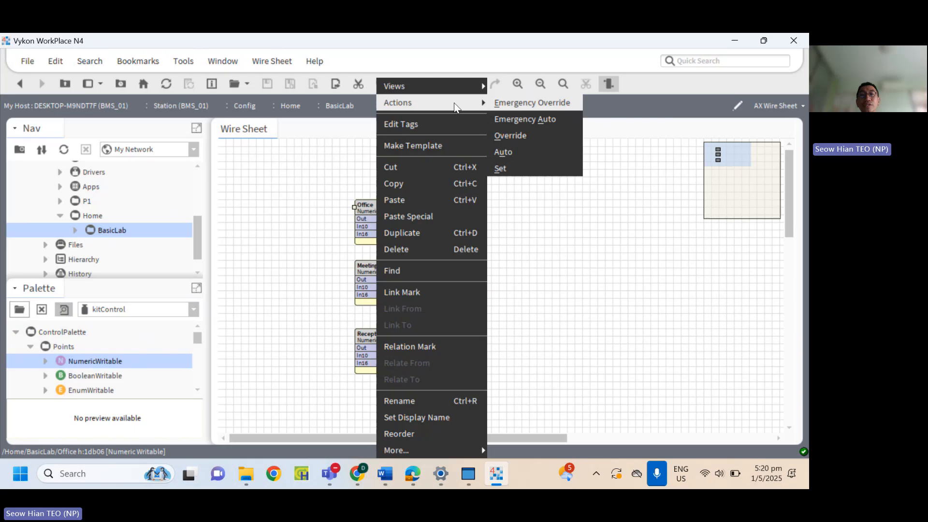
pyautogui.click(527, 167)
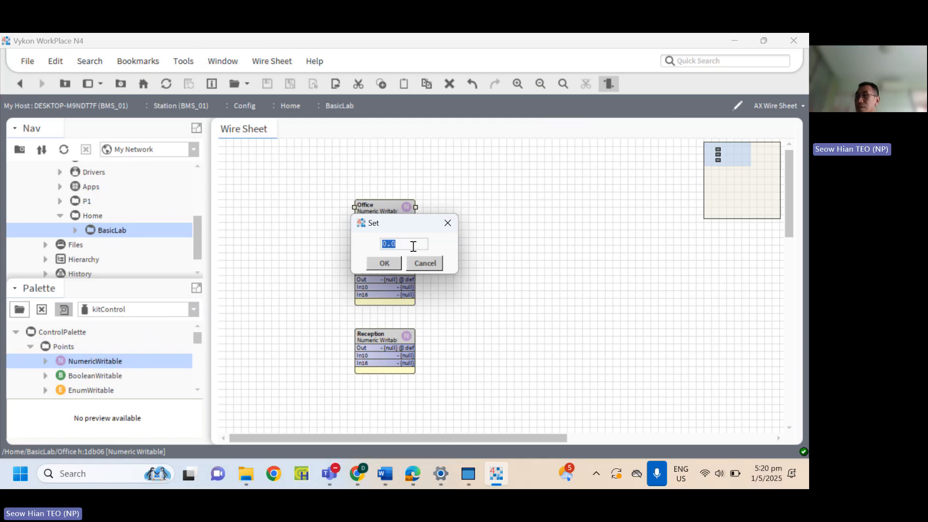
pyautogui.write('23')
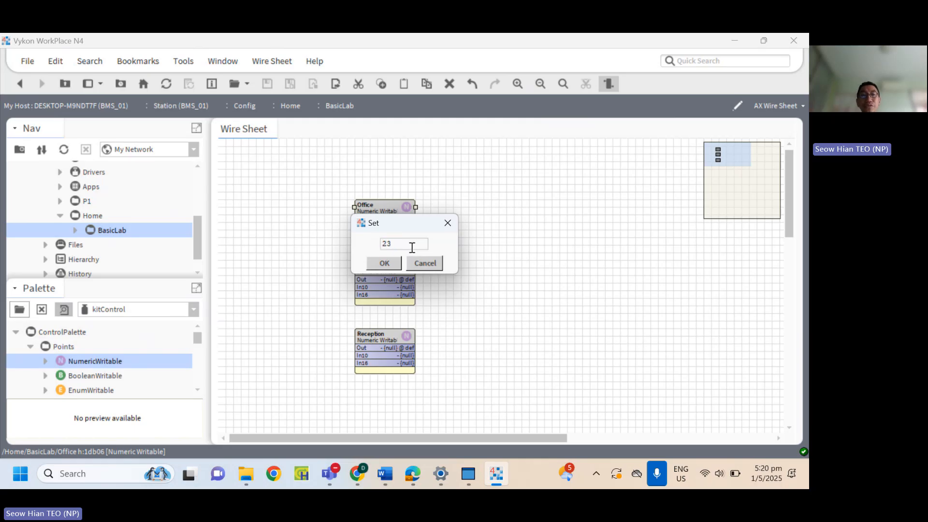
pyautogui.click(394, 259)
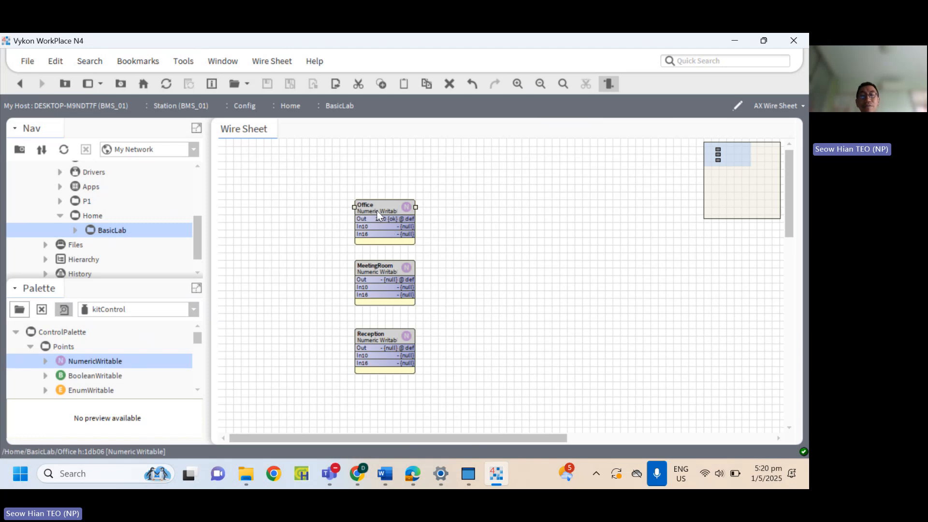
# Set the Office point's units facet to temperature in celsius (°C) and save its property sheet.
pyautogui.rightClick(375, 211)
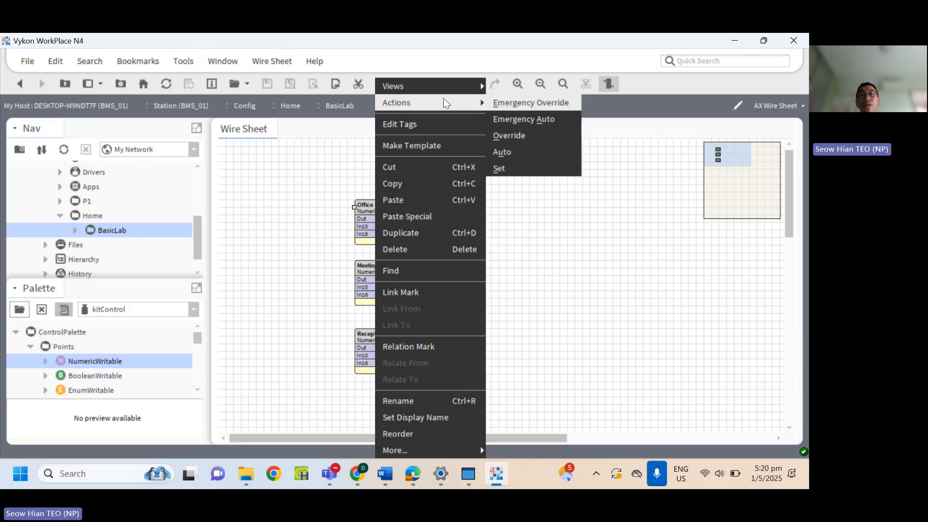
pyautogui.doubleClick(367, 209)
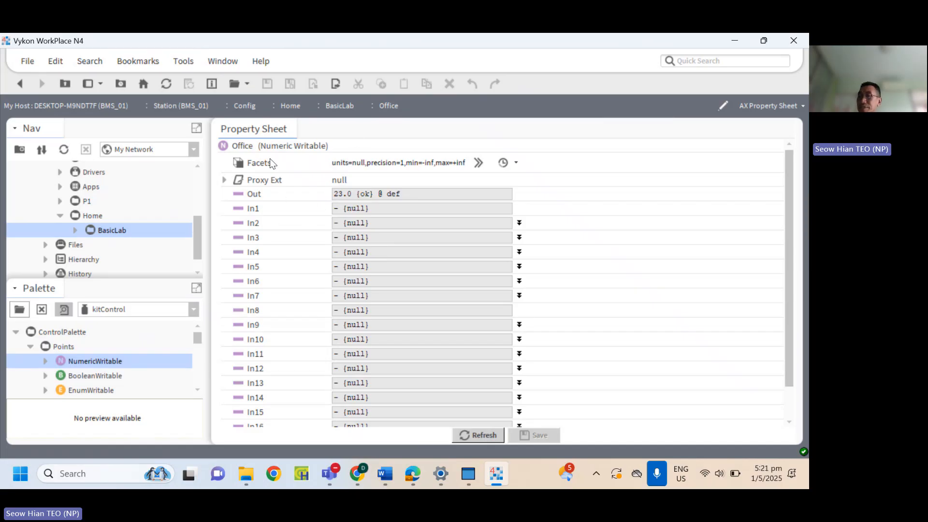
pyautogui.click(476, 165)
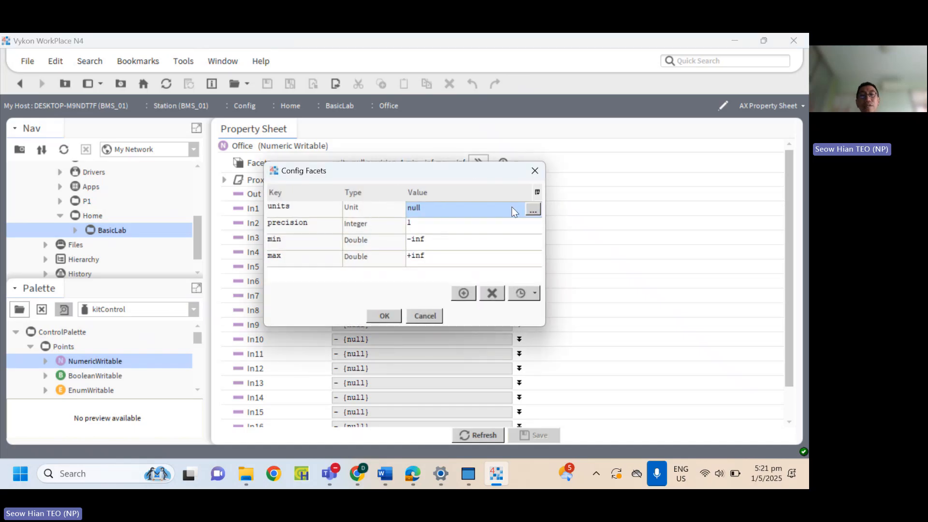
pyautogui.click(533, 211)
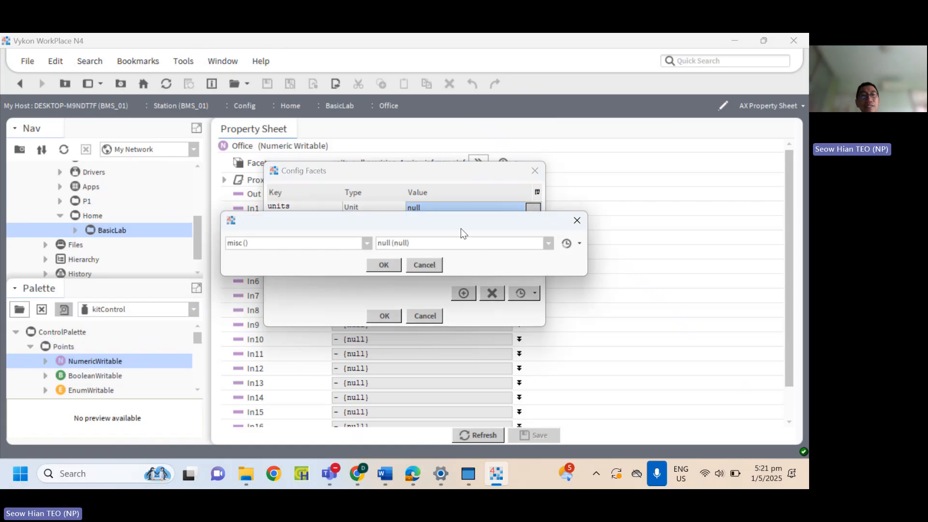
pyautogui.click(366, 245)
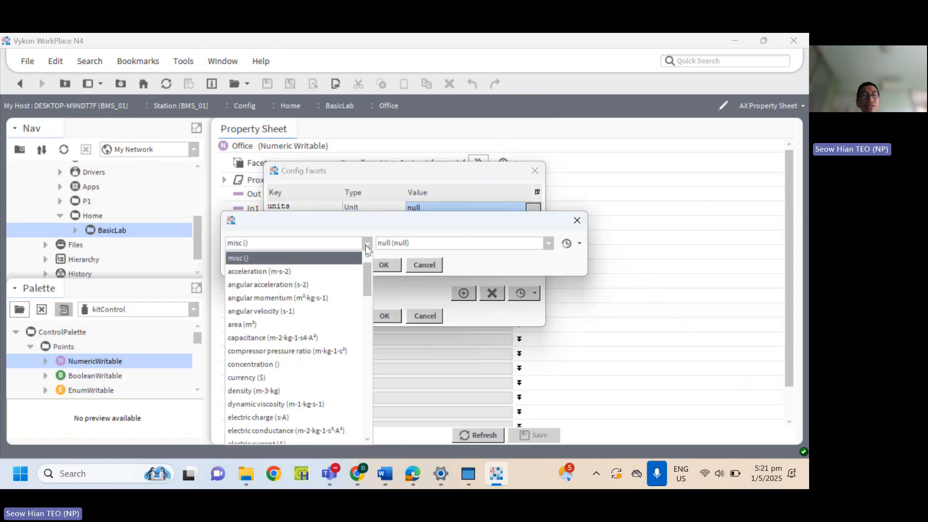
pyautogui.scroll(-12, 259, 428)
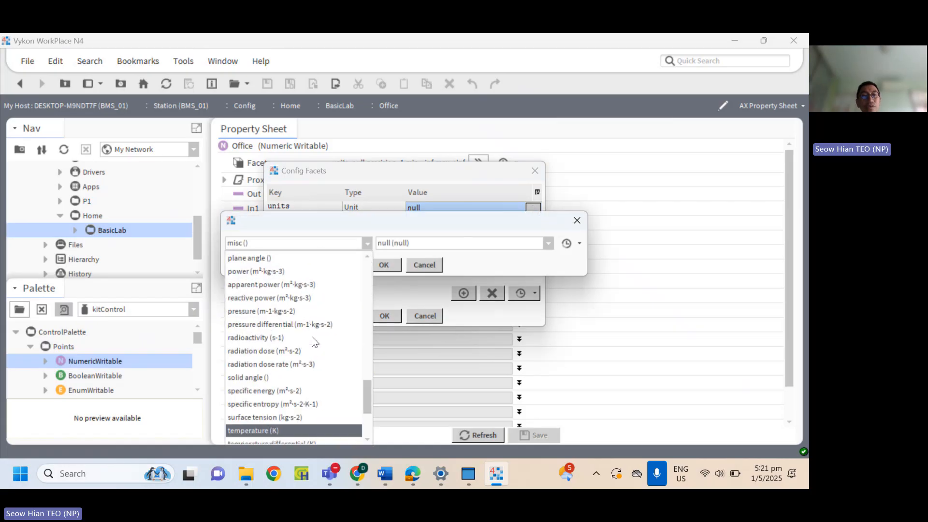
pyautogui.click(268, 431)
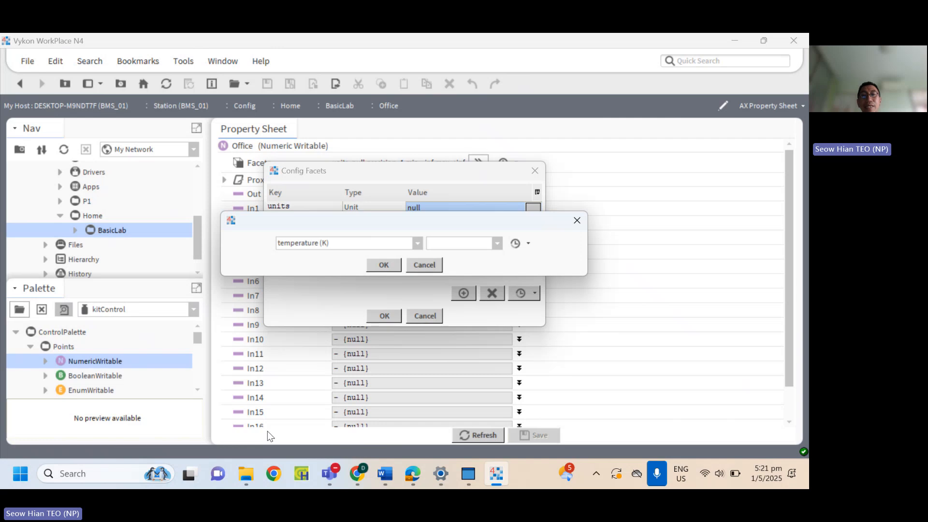
pyautogui.click(497, 243)
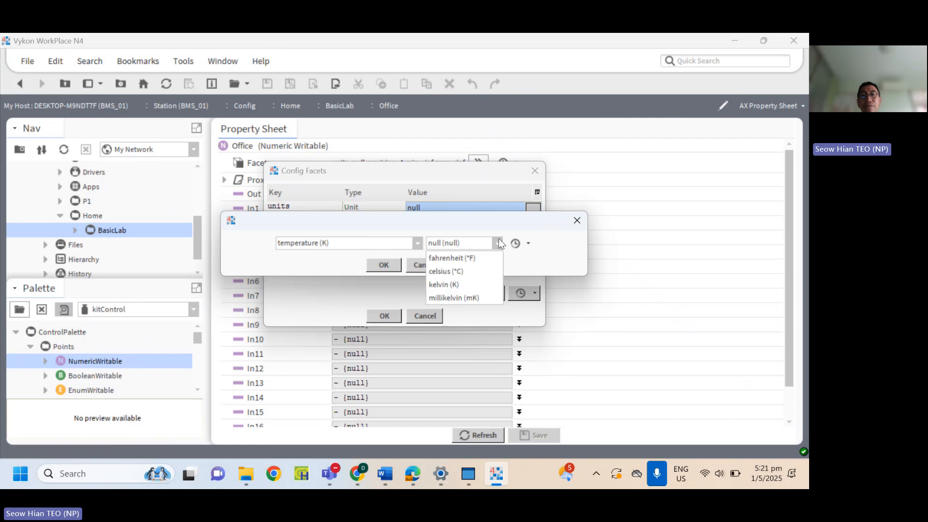
pyautogui.click(460, 271)
pyautogui.click(390, 265)
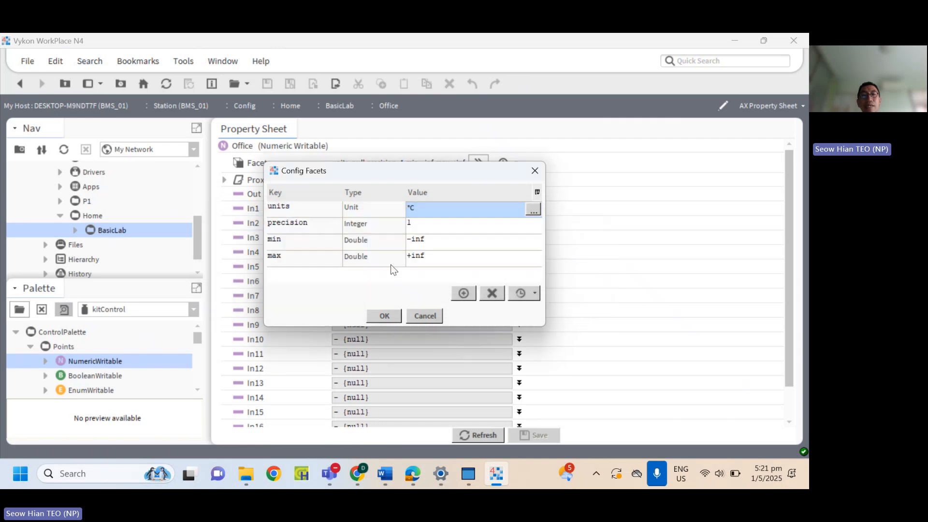
pyautogui.click(381, 314)
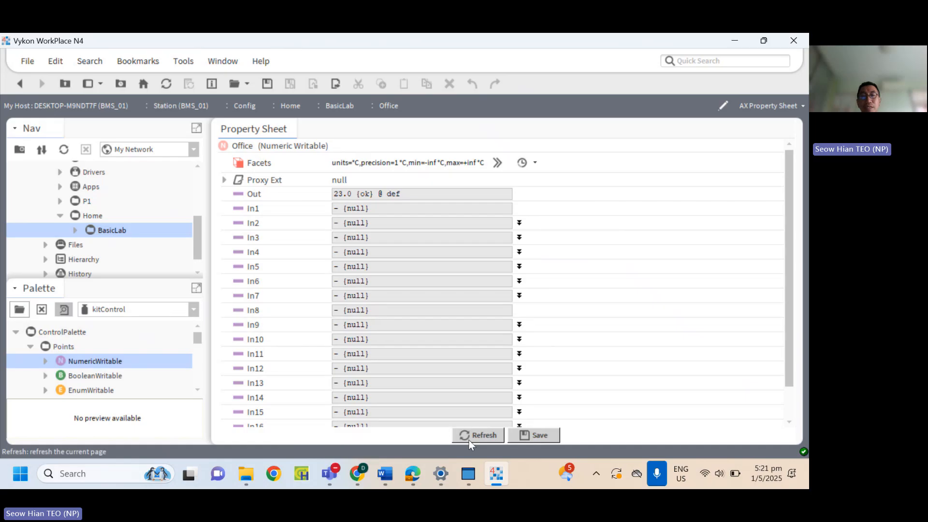
pyautogui.click(531, 431)
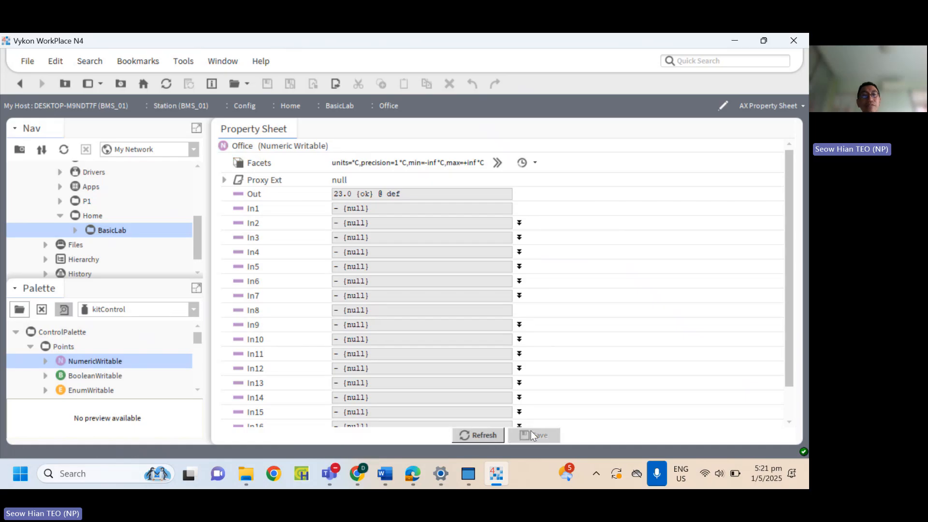
# Add an Average math block named AverageTemperature to the BasicLab wire sheet, placed beside the numeric points at MeetingRoom's height.
pyautogui.doubleClick(113, 231)
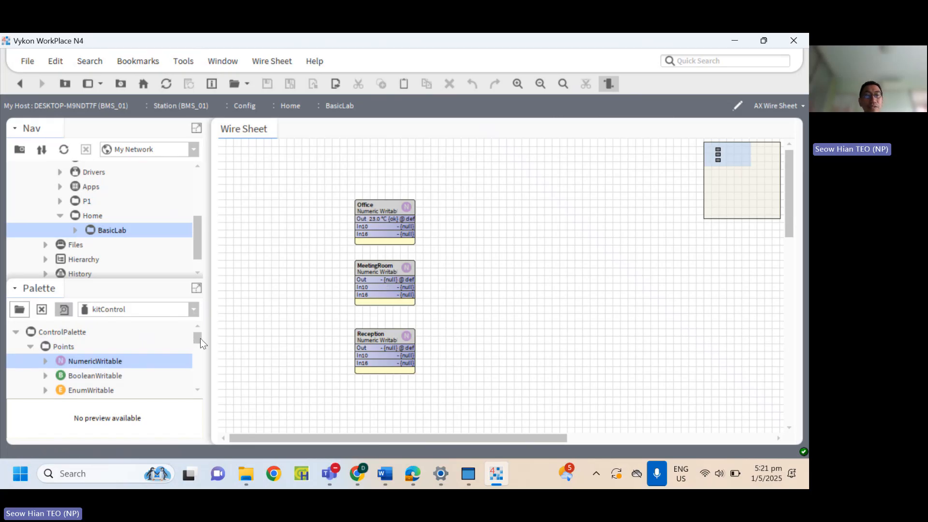
pyautogui.moveTo(199, 338); pyautogui.dragTo(91, 372)
pyautogui.click(50, 379)
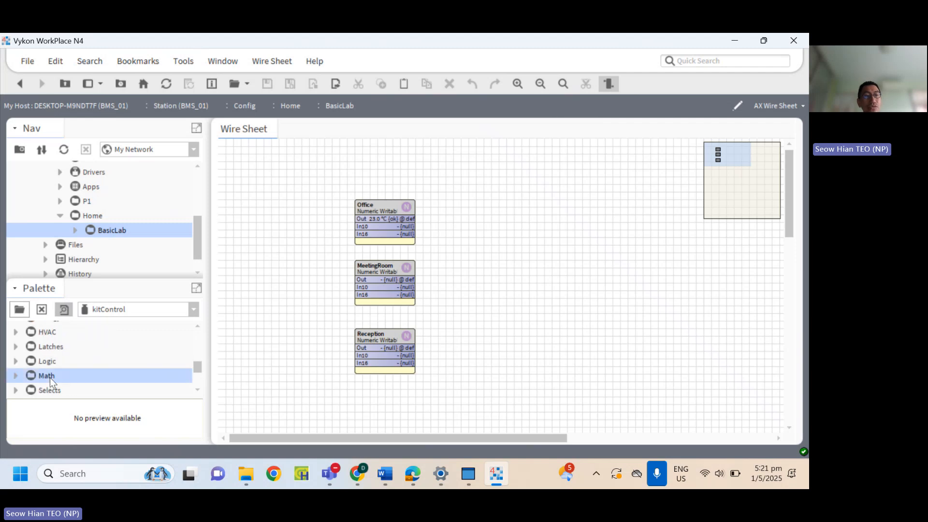
pyautogui.click(15, 376)
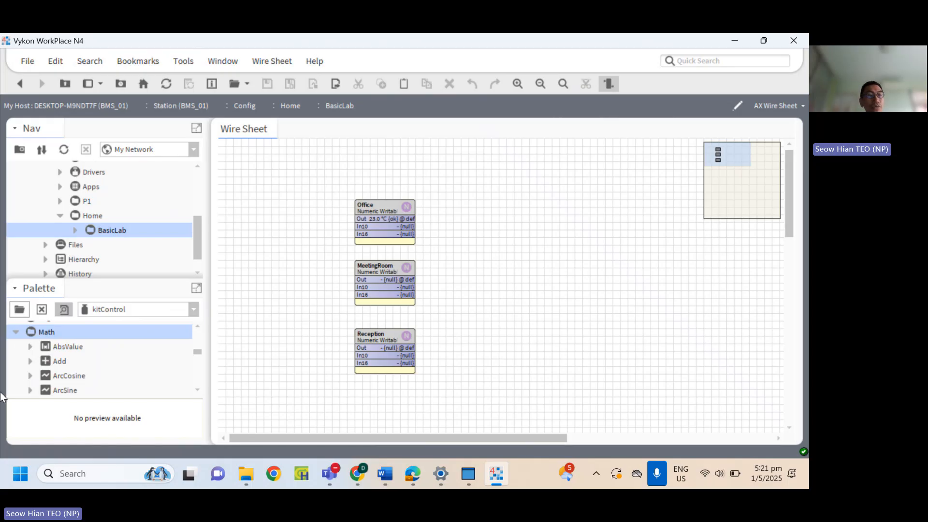
pyautogui.scroll(-2, 106, 373)
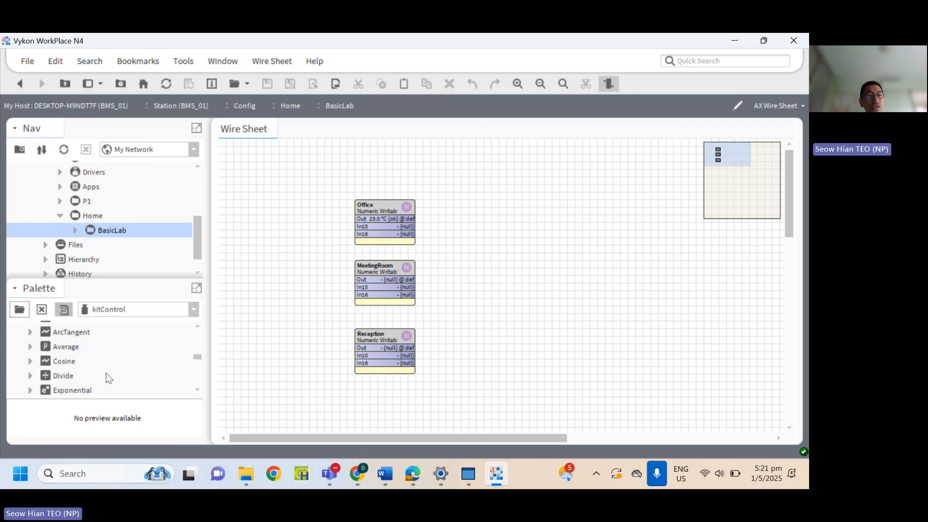
pyautogui.click(74, 347)
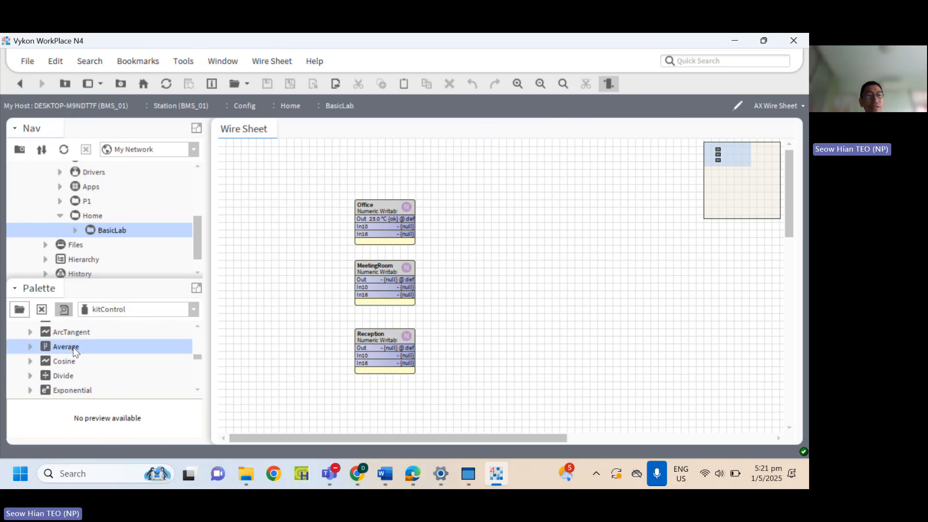
pyautogui.moveTo(74, 347); pyautogui.dragTo(509, 271)
pyautogui.click(409, 239)
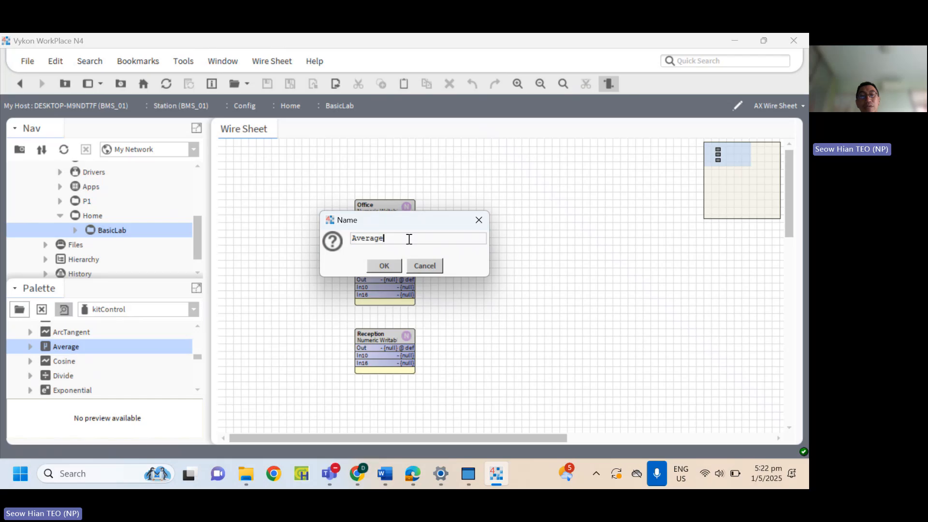
pyautogui.write('Temperature')
pyautogui.click(391, 265)
pyautogui.moveTo(537, 278); pyautogui.dragTo(525, 256)
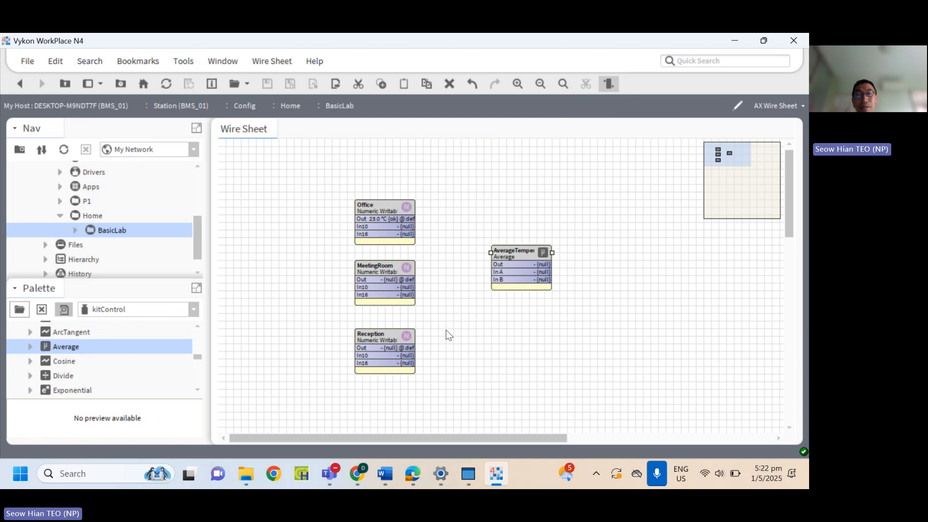
# Set the MeetingRoom point's units facet to temperature in celsius (°C) and save the change.
pyautogui.click(387, 280)
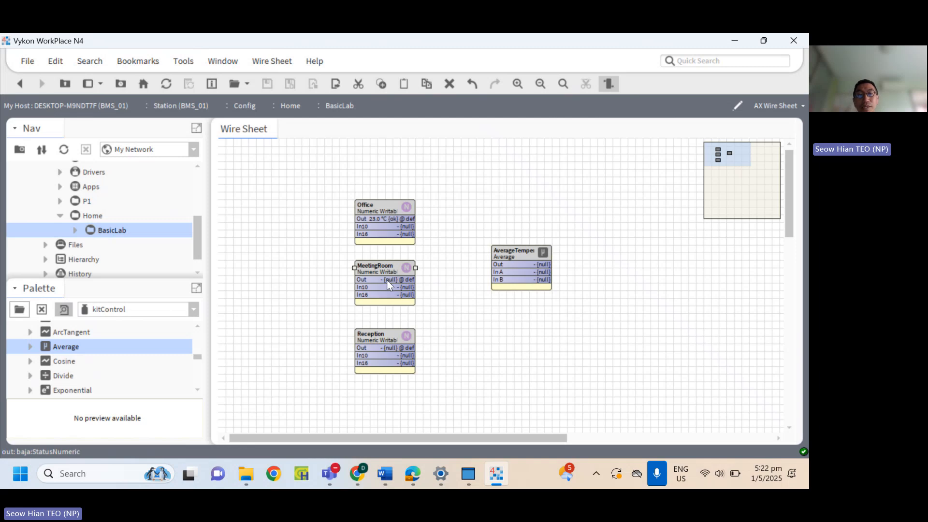
pyautogui.rightClick(386, 279)
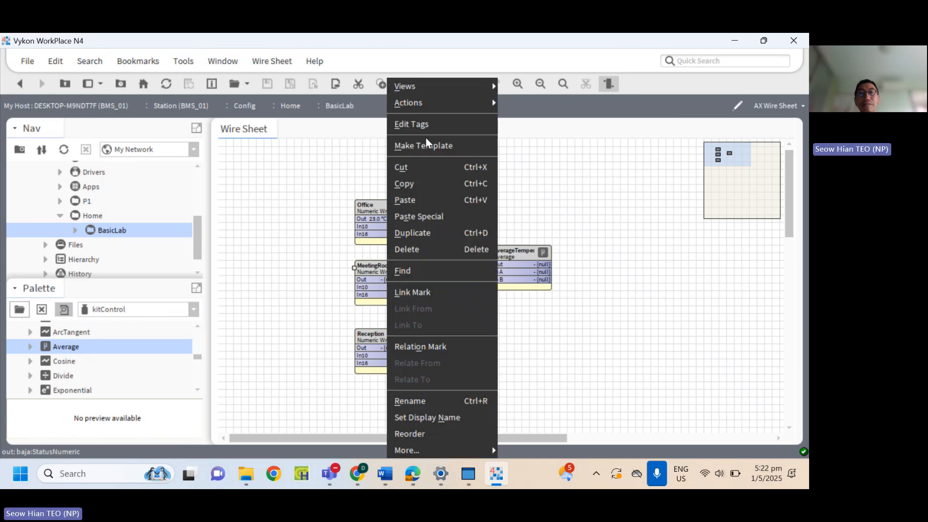
pyautogui.doubleClick(375, 267)
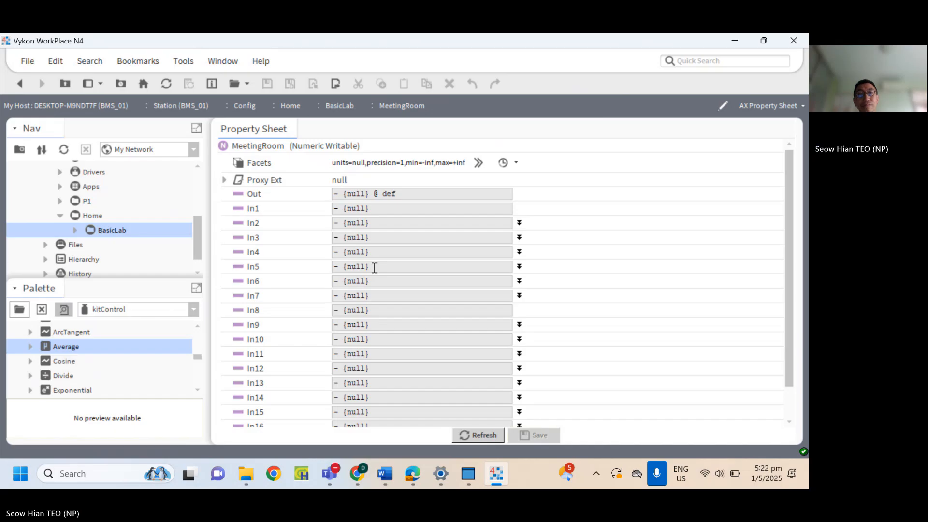
pyautogui.click(481, 160)
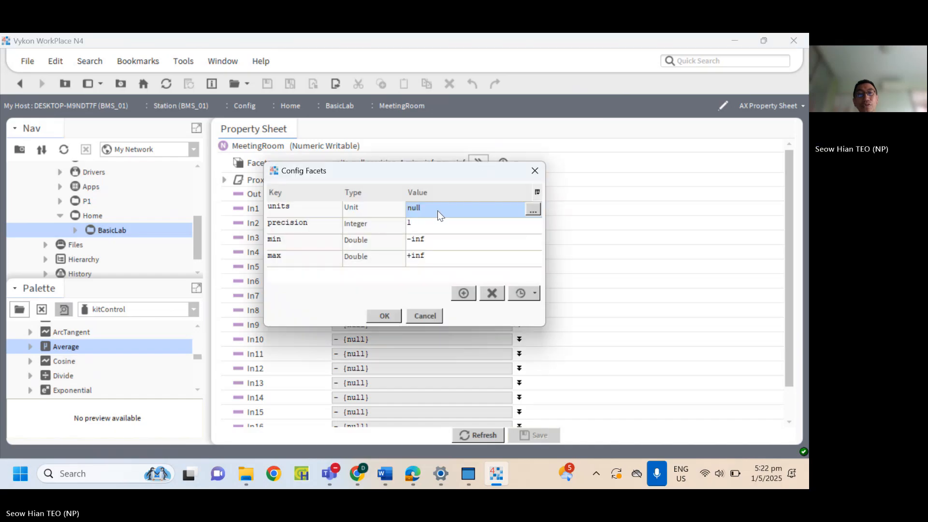
pyautogui.click(536, 208)
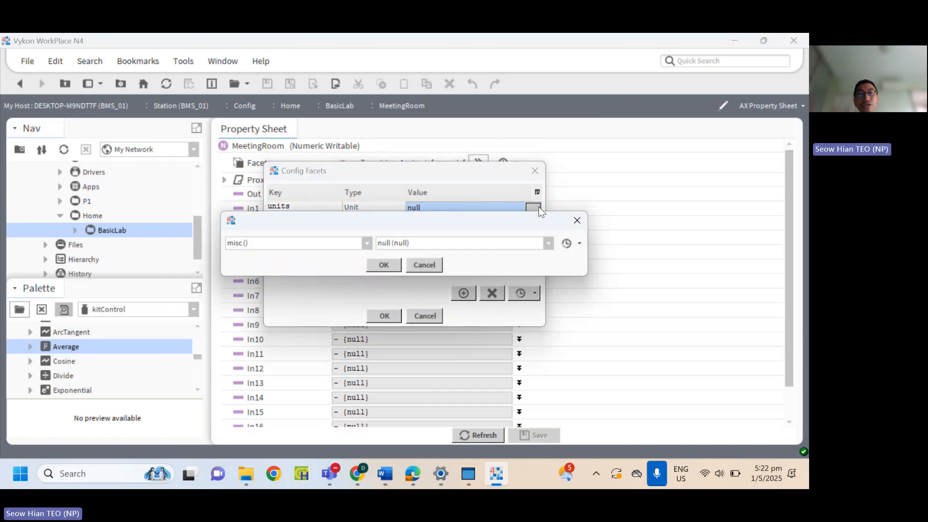
pyautogui.click(367, 243)
pyautogui.scroll(-10, 286, 425)
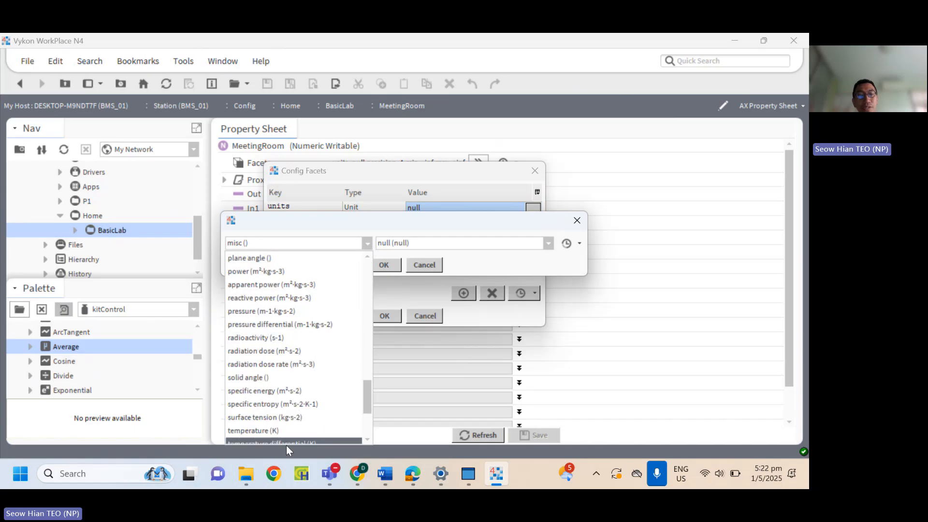
pyautogui.click(290, 430)
pyautogui.moveTo(501, 276)
pyautogui.mouseDown()
pyautogui.moveTo(501, 240)
pyautogui.moveTo(507, 291)
pyautogui.mouseUp()
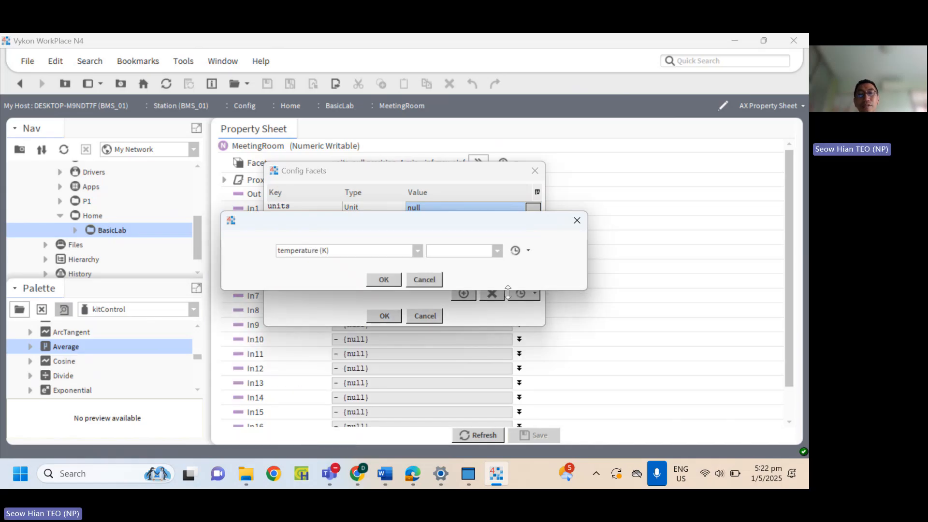
pyautogui.click(500, 255)
pyautogui.click(472, 273)
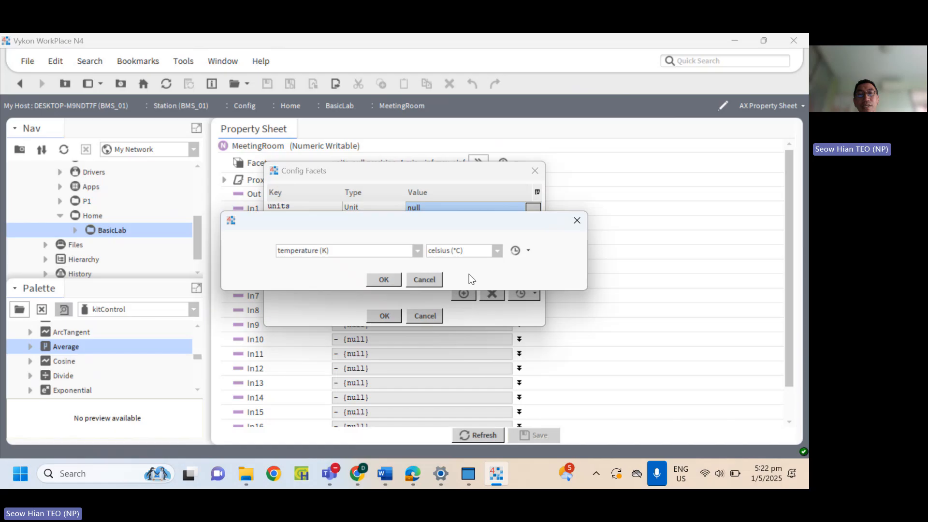
pyautogui.click(383, 279)
pyautogui.click(381, 316)
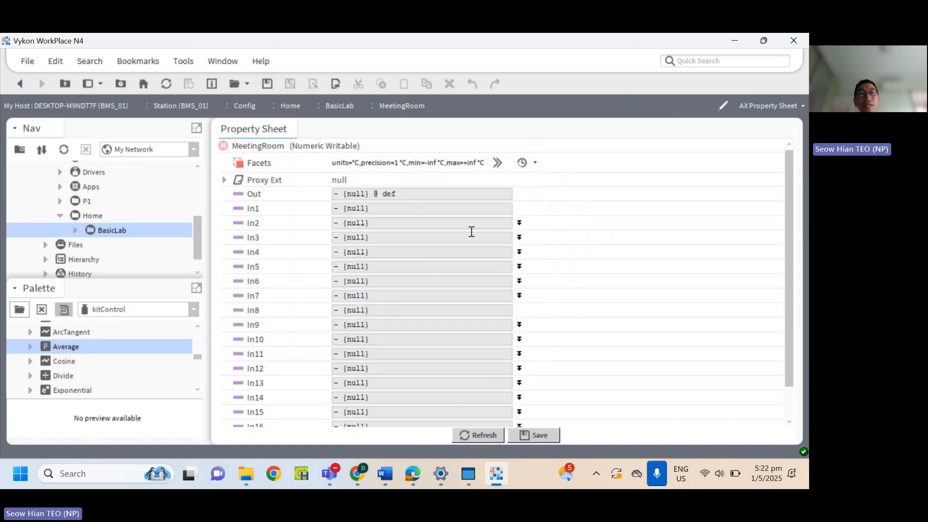
pyautogui.click(541, 431)
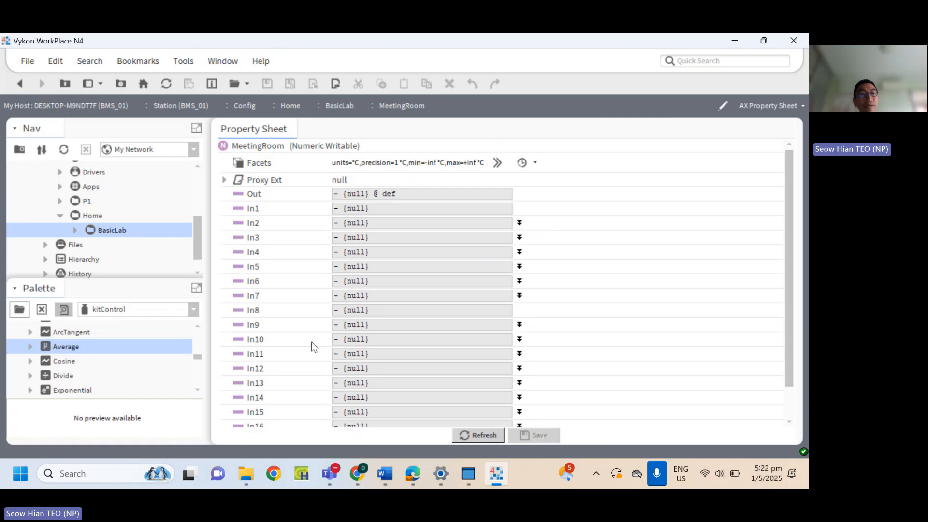
# Set the Reception point's units facet to temperature in celsius (°C) and save its property sheet.
pyautogui.doubleClick(103, 226)
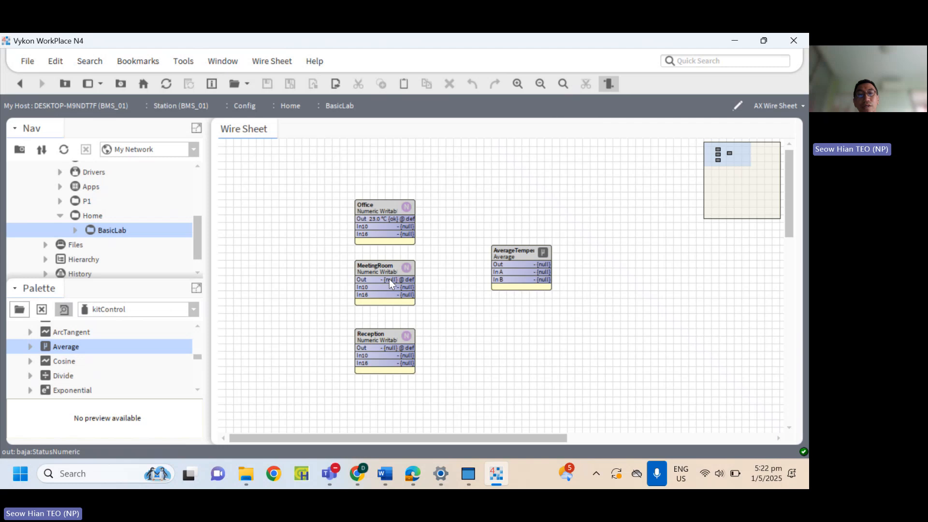
pyautogui.rightClick(384, 339)
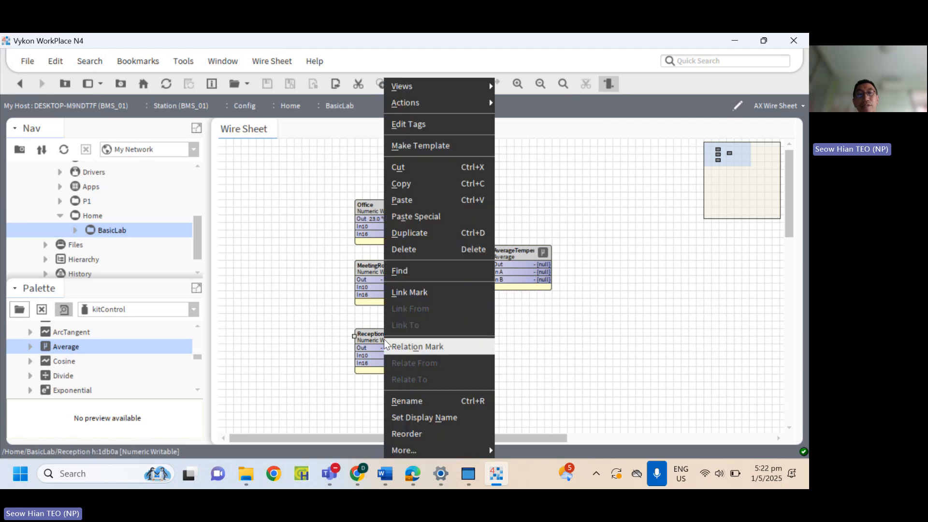
pyautogui.moveTo(457, 103)
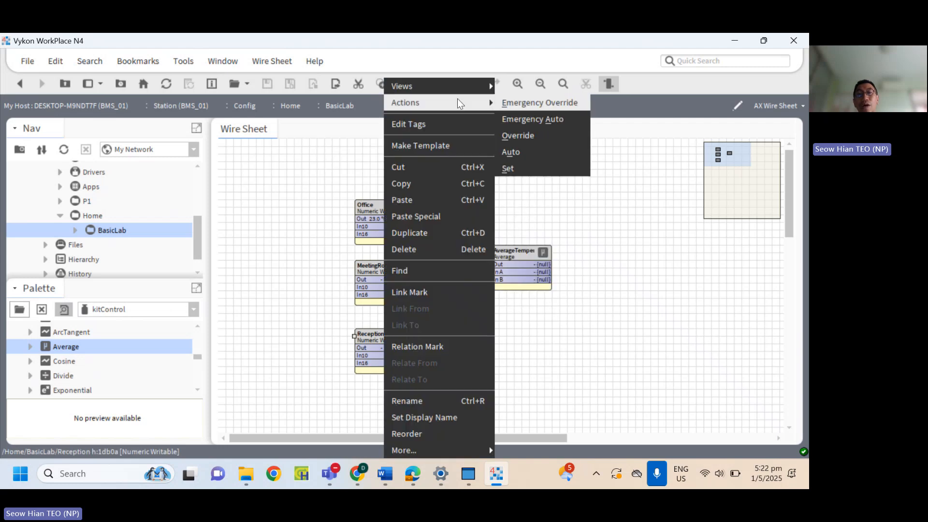
pyautogui.doubleClick(368, 338)
pyautogui.click(478, 163)
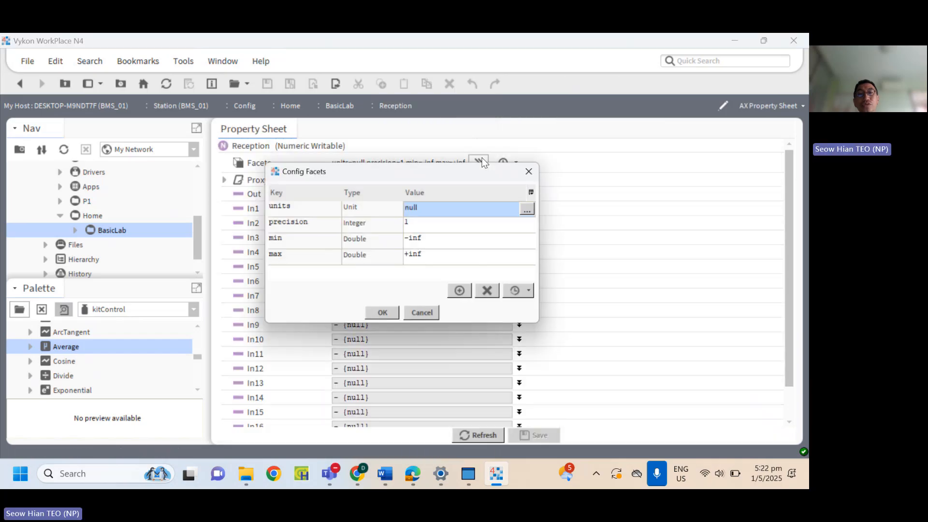
pyautogui.click(532, 210)
pyautogui.click(366, 244)
pyautogui.press('t')
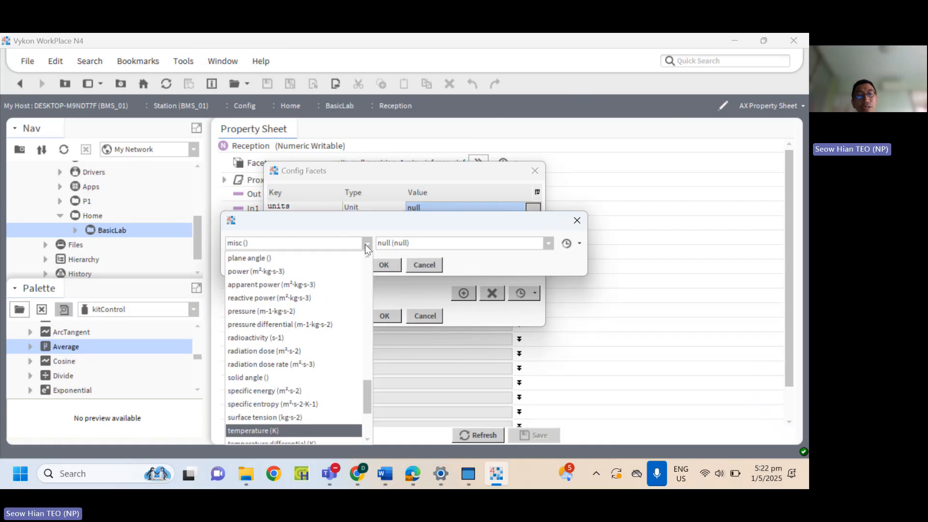
pyautogui.click(291, 430)
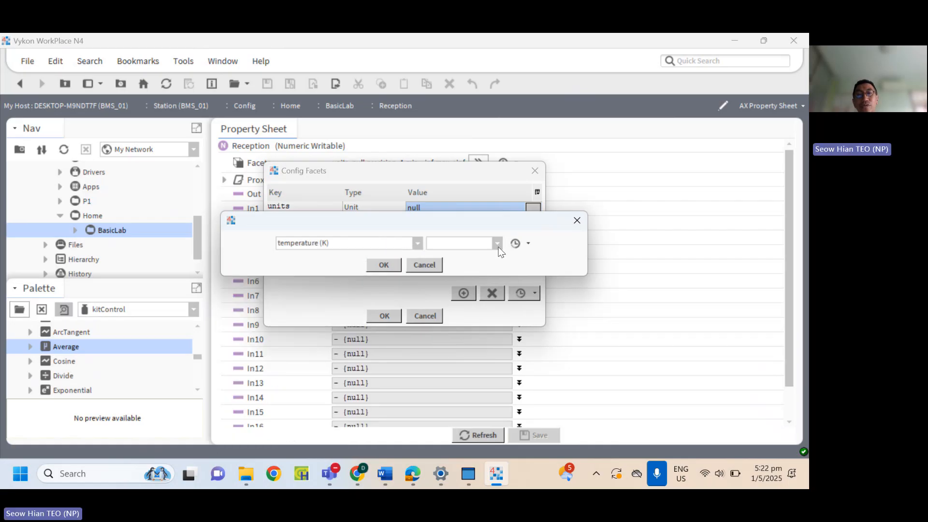
pyautogui.click(498, 247)
pyautogui.click(463, 270)
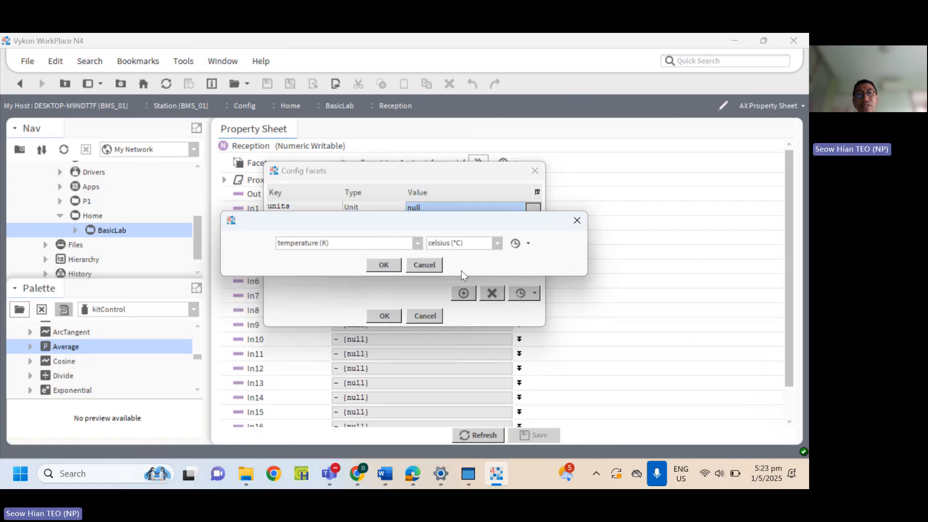
pyautogui.click(397, 267)
pyautogui.click(386, 316)
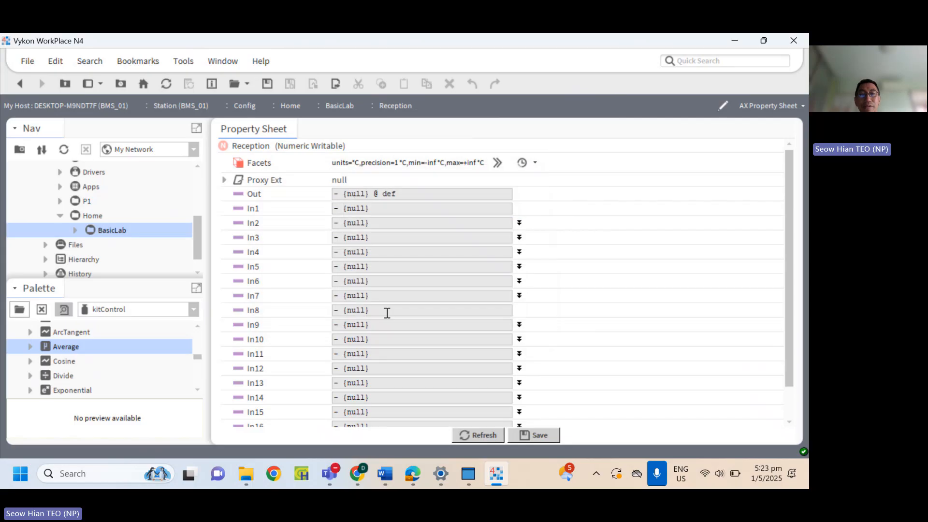
pyautogui.click(543, 438)
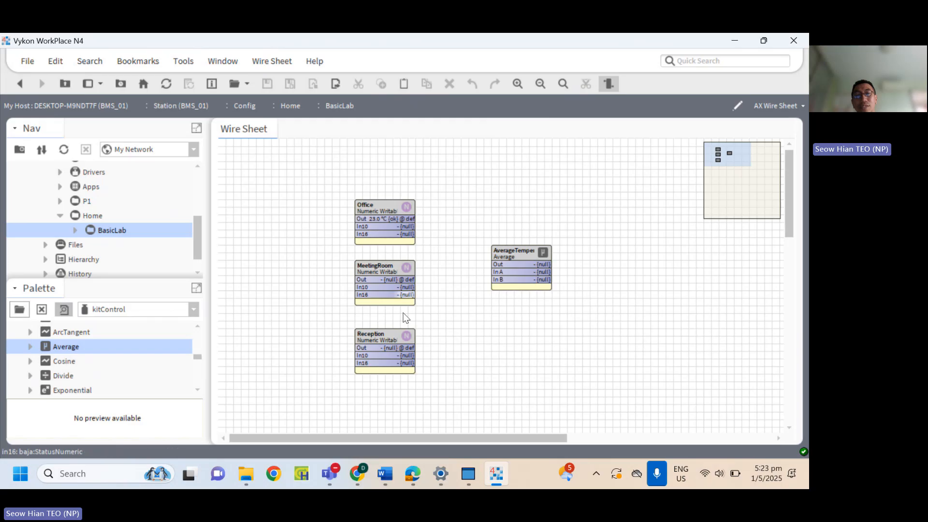
# Copy the Reception point and paste it into the empty area of the BasicLab wire sheet as Living Room.
pyautogui.click(382, 332)
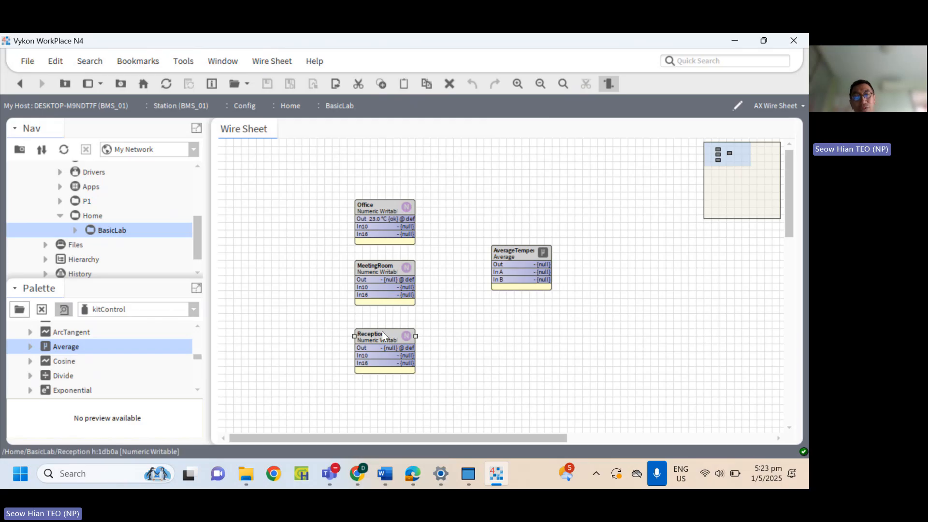
pyautogui.rightClick(382, 332)
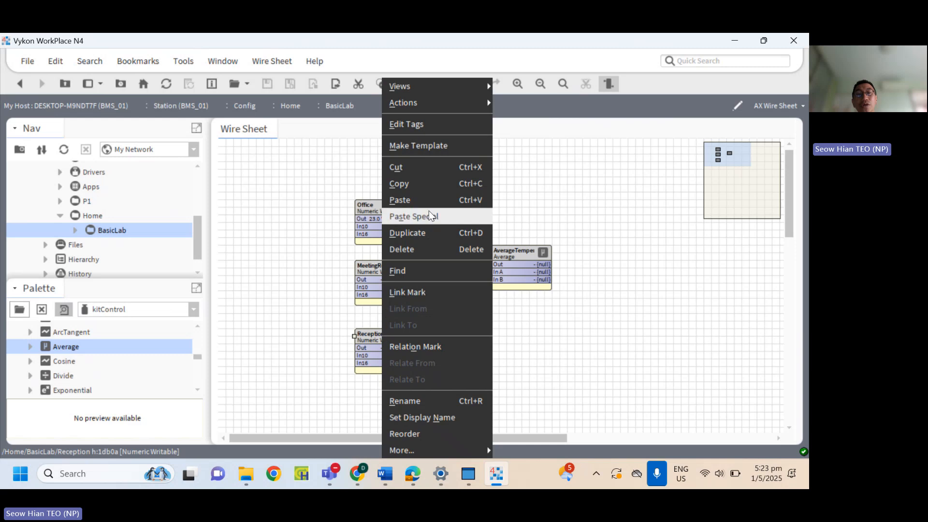
pyautogui.click(452, 184)
pyautogui.click(451, 379)
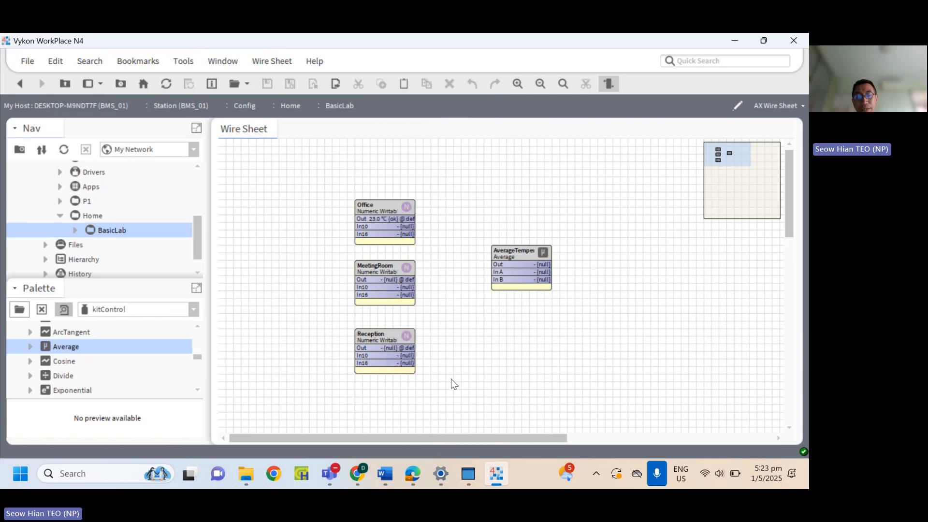
pyautogui.rightClick(453, 384)
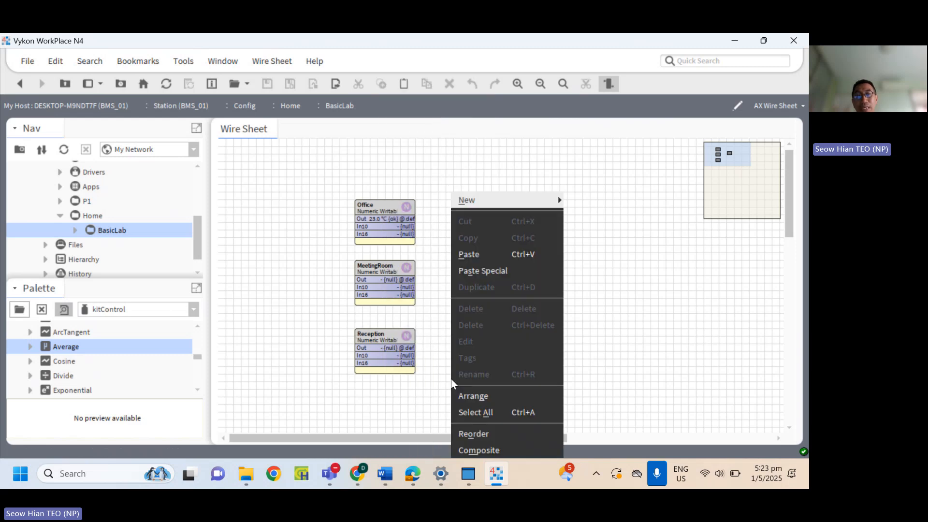
pyautogui.click(508, 258)
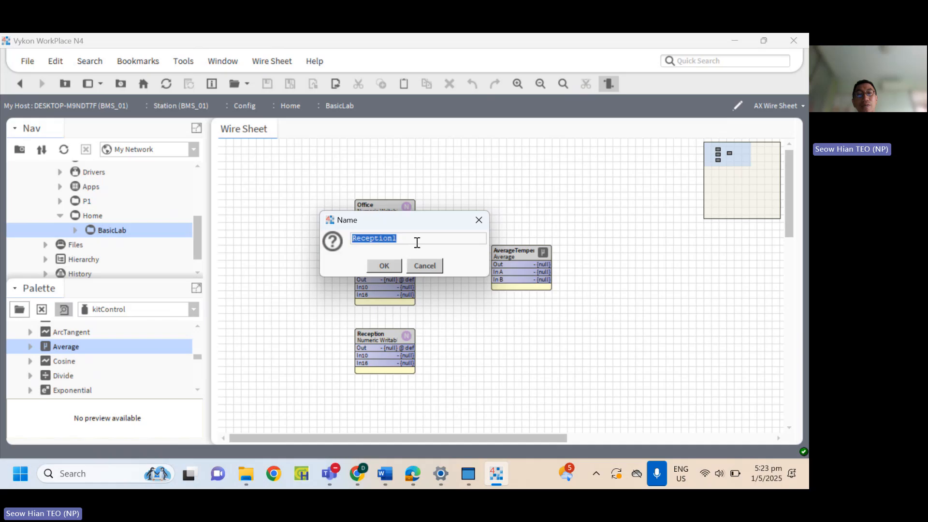
pyautogui.moveTo(414, 239); pyautogui.dragTo(343, 243)
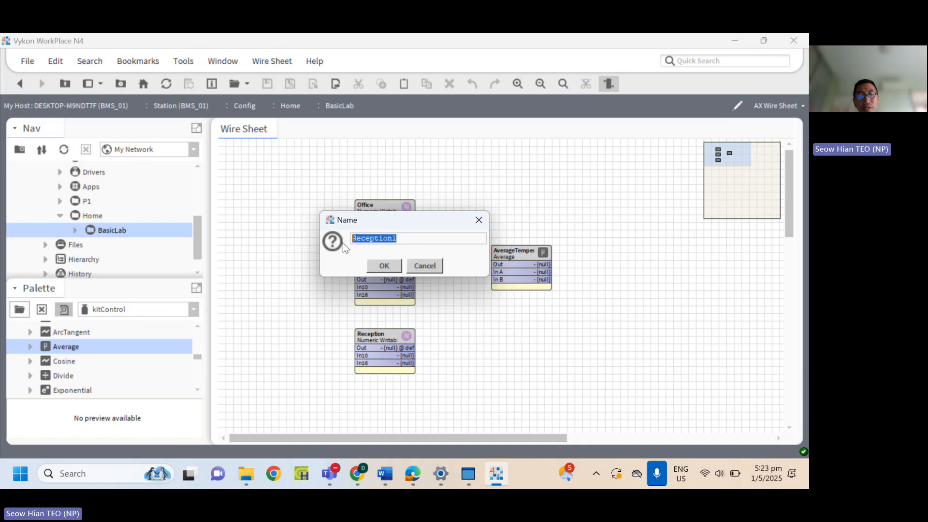
pyautogui.write('Living Room')
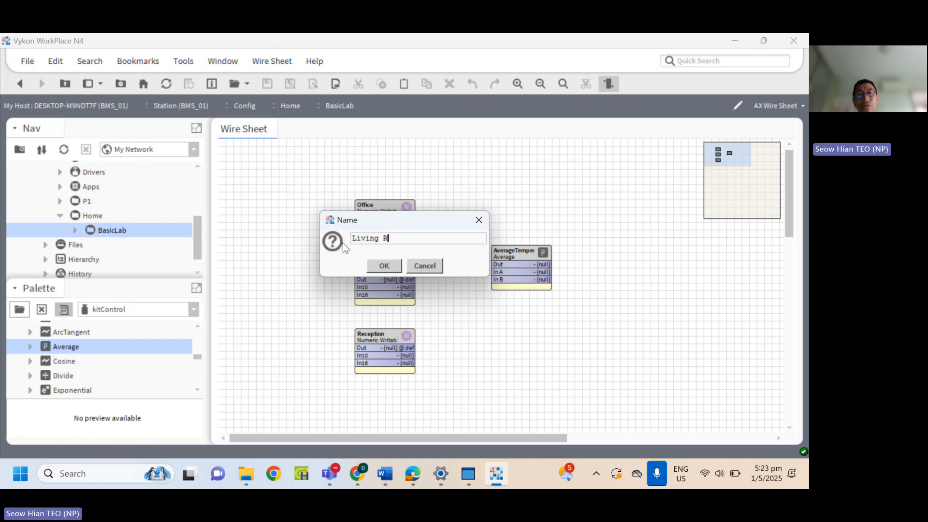
pyautogui.click(388, 268)
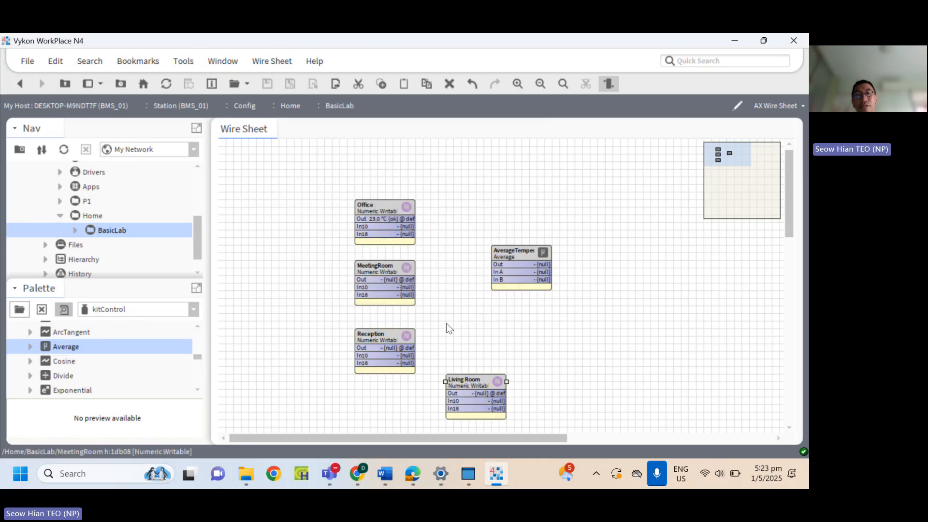
# Check the Living Room point's config facets, accept them and save its property sheet.
pyautogui.doubleClick(476, 381)
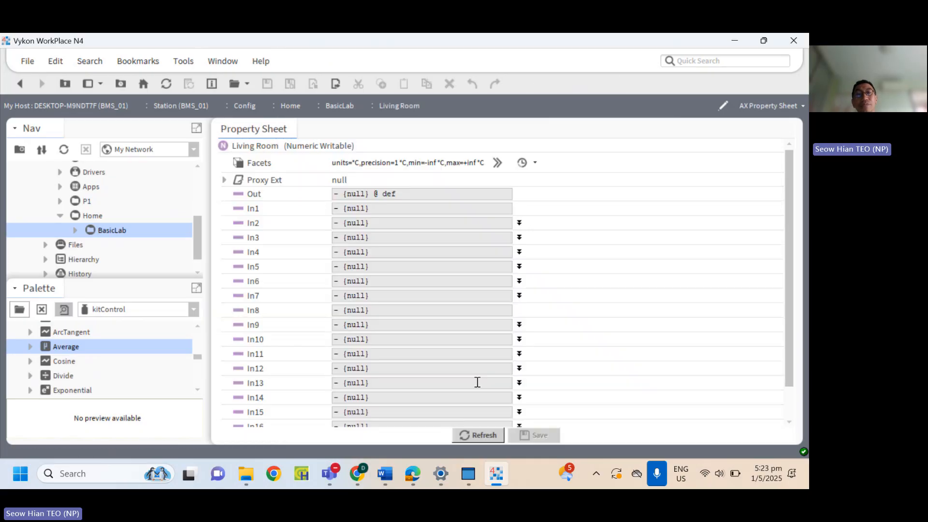
pyautogui.click(496, 163)
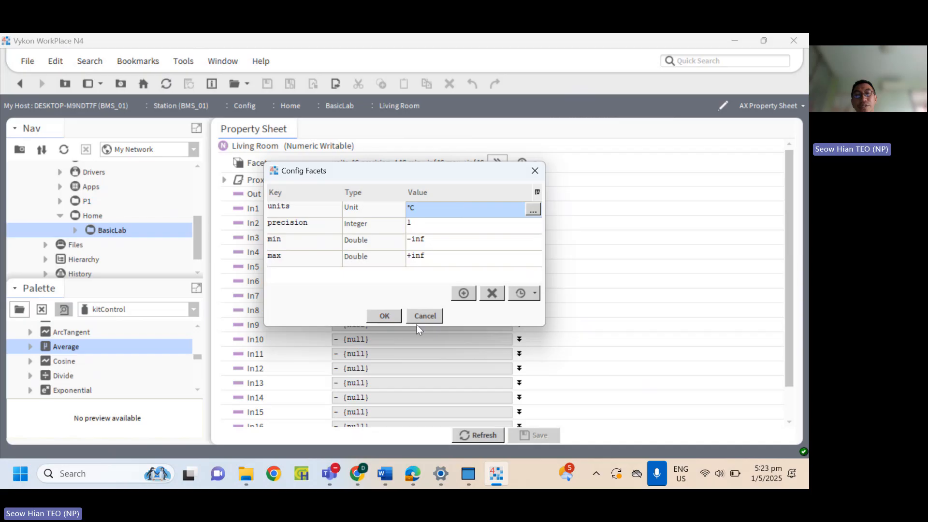
pyautogui.click(384, 316)
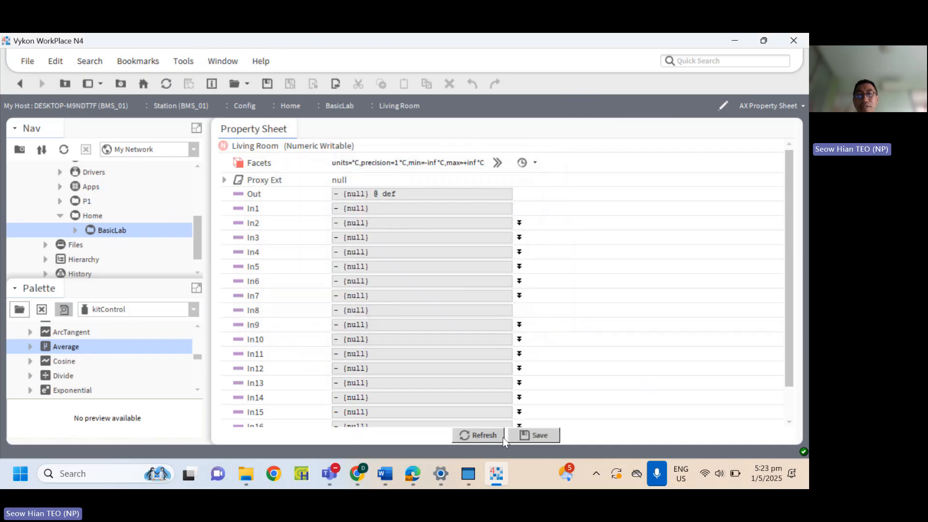
pyautogui.click(519, 433)
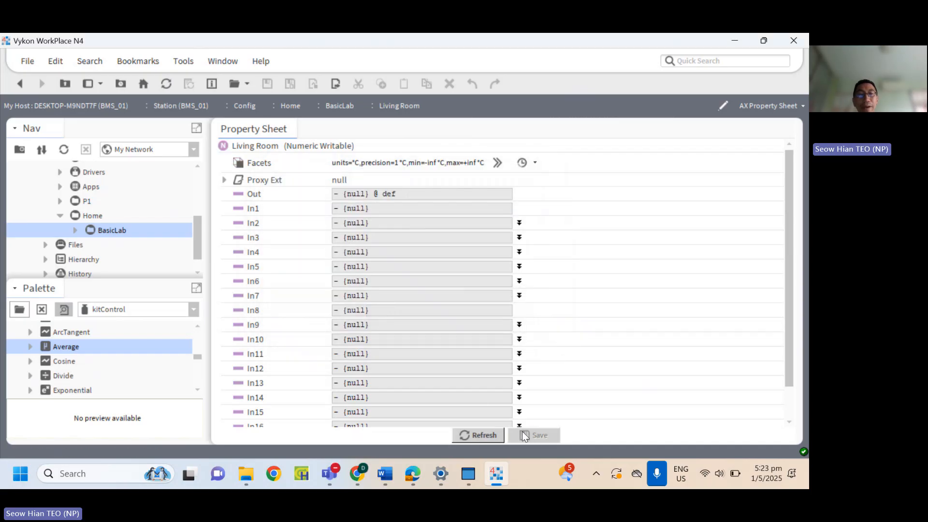
# Move the Living Room point on the BasicLab wire sheet directly below Reception, aligned with the column of numeric points.
pyautogui.doubleClick(109, 229)
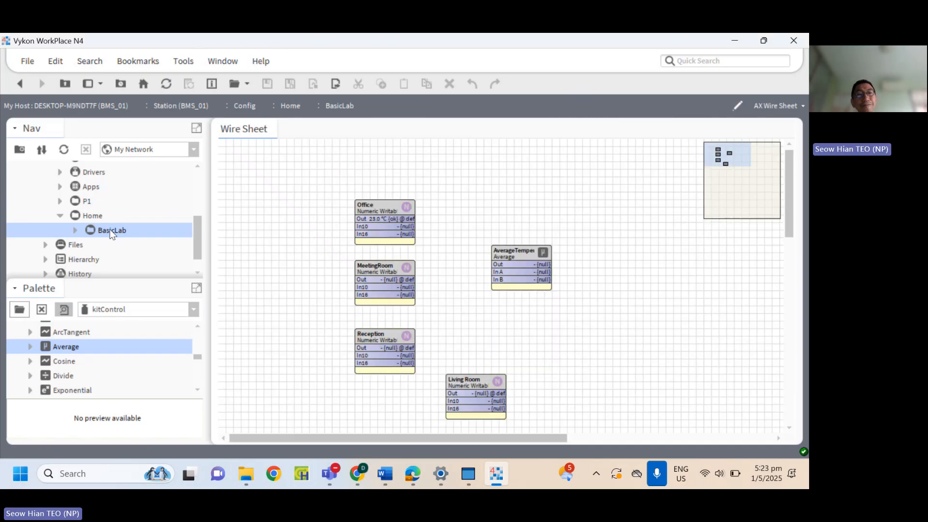
pyautogui.click(472, 383)
pyautogui.scroll(-1, 459, 325)
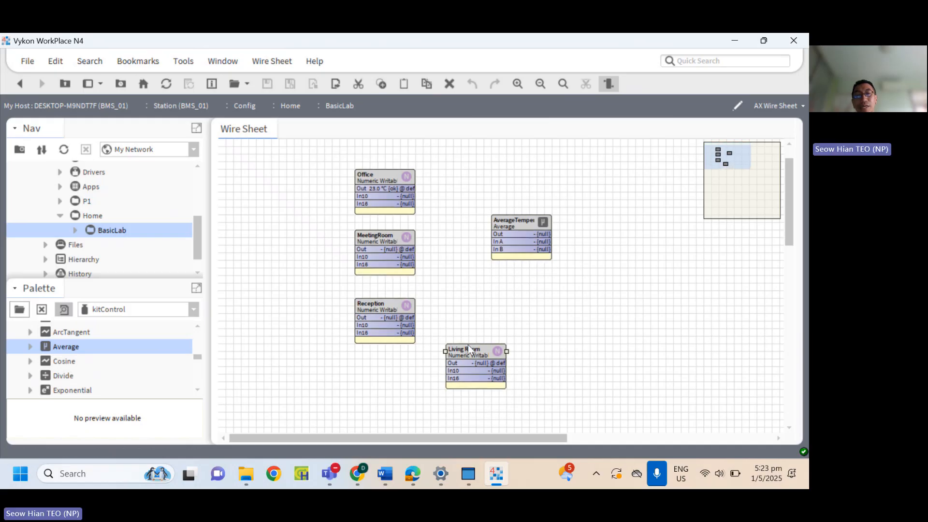
pyautogui.moveTo(468, 347); pyautogui.dragTo(379, 378)
pyautogui.click(431, 267)
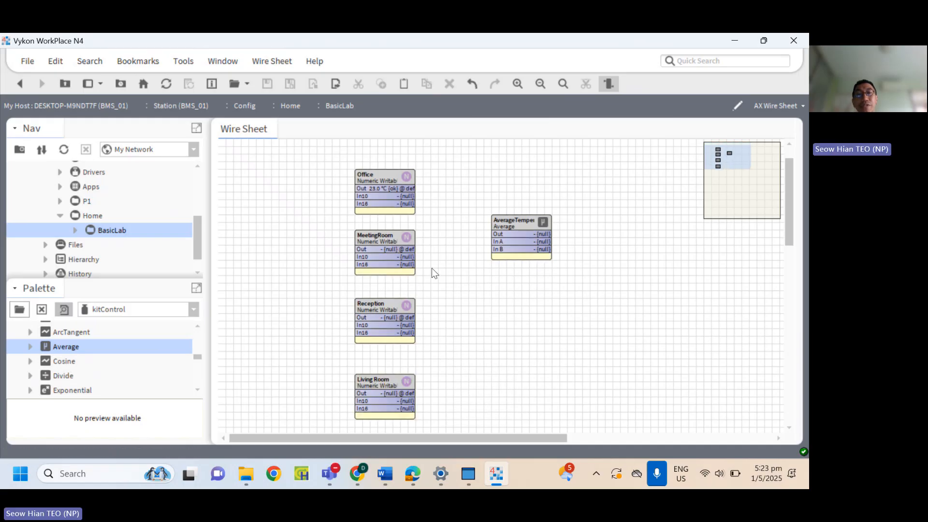
# Set the MeetingRoom point's value to 23 °C with the Set action.
pyautogui.click(384, 248)
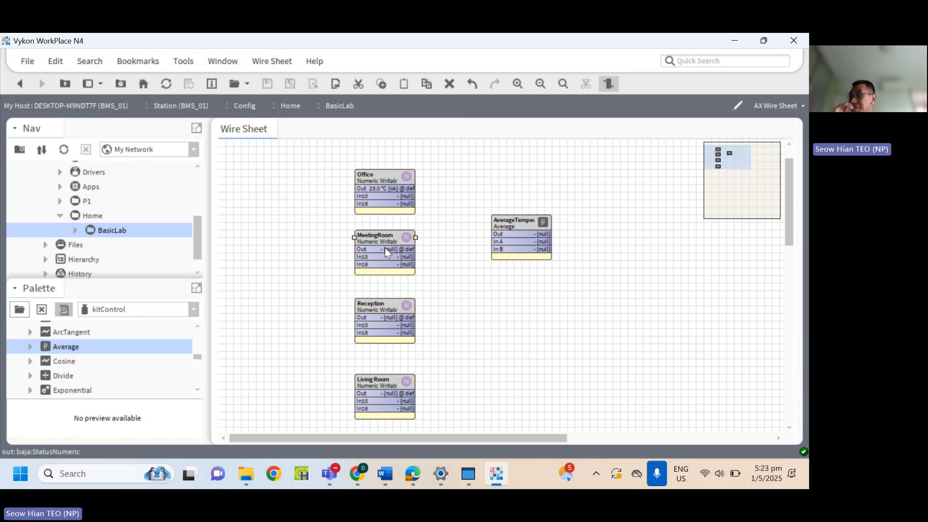
pyautogui.rightClick(384, 247)
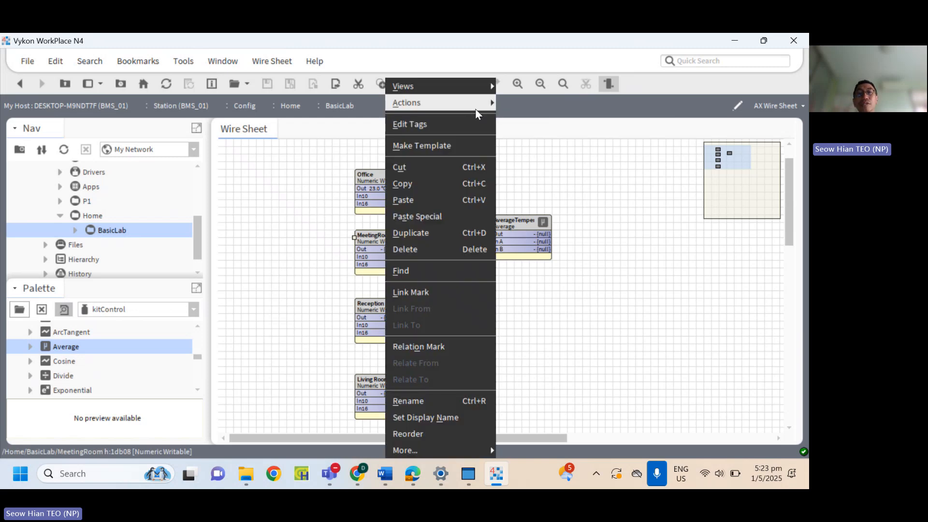
pyautogui.moveTo(475, 105)
pyautogui.click(551, 169)
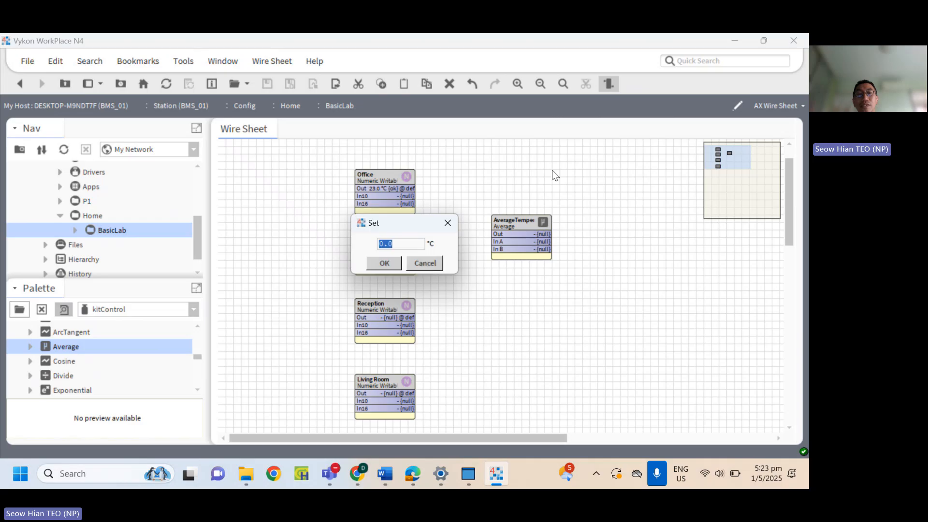
pyautogui.write('23')
pyautogui.click(392, 262)
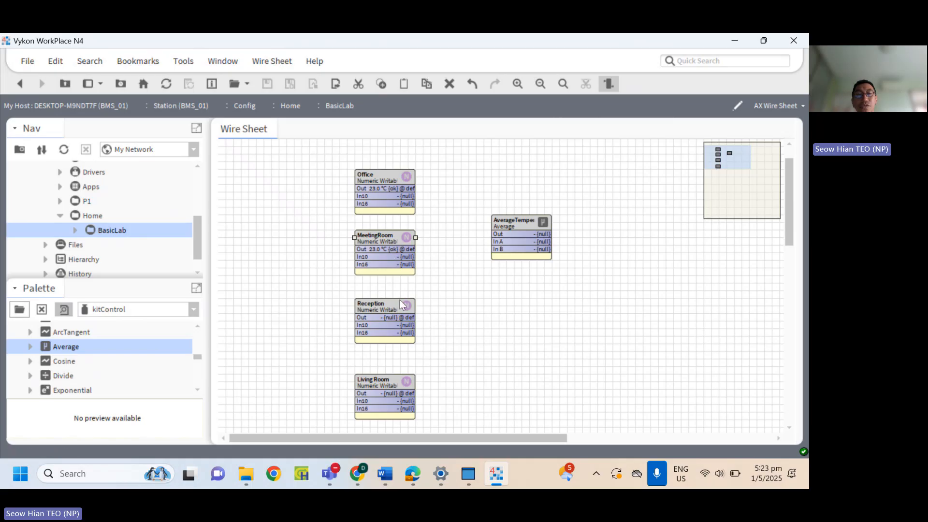
# Set the Reception point's value to 23 °C with the Set action.
pyautogui.click(386, 314)
pyautogui.rightClick(386, 314)
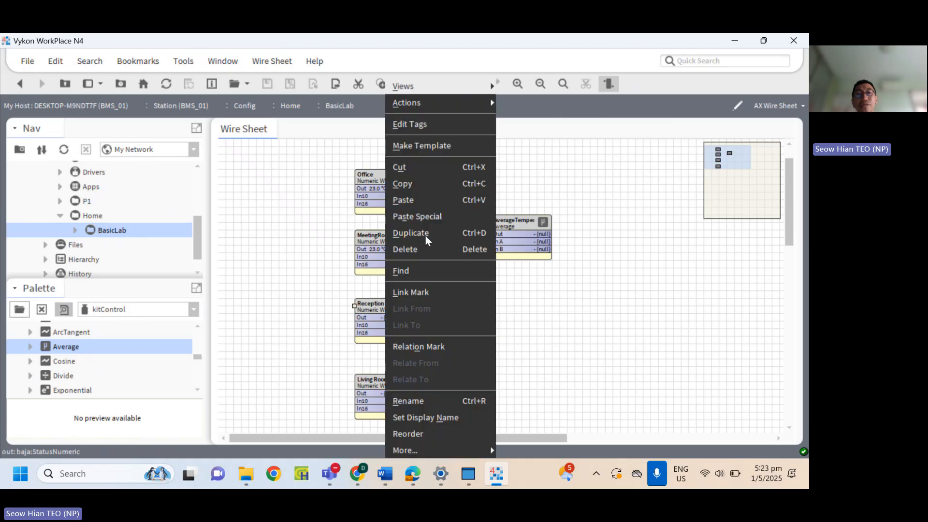
pyautogui.moveTo(482, 109)
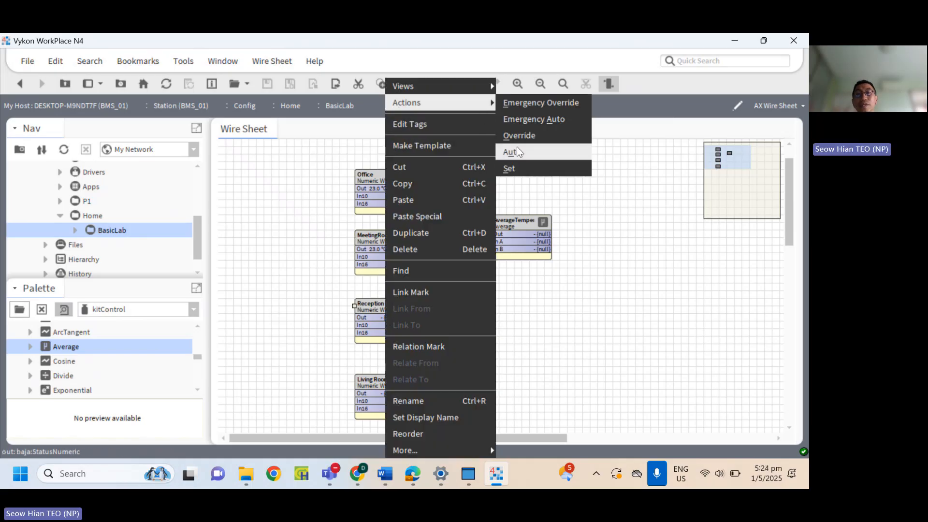
pyautogui.click(510, 168)
pyautogui.write('23')
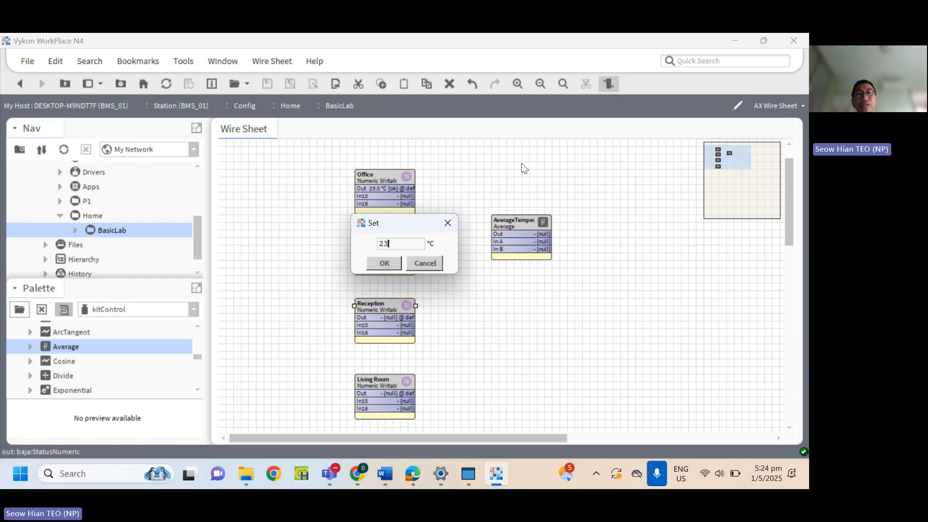
pyautogui.click(388, 266)
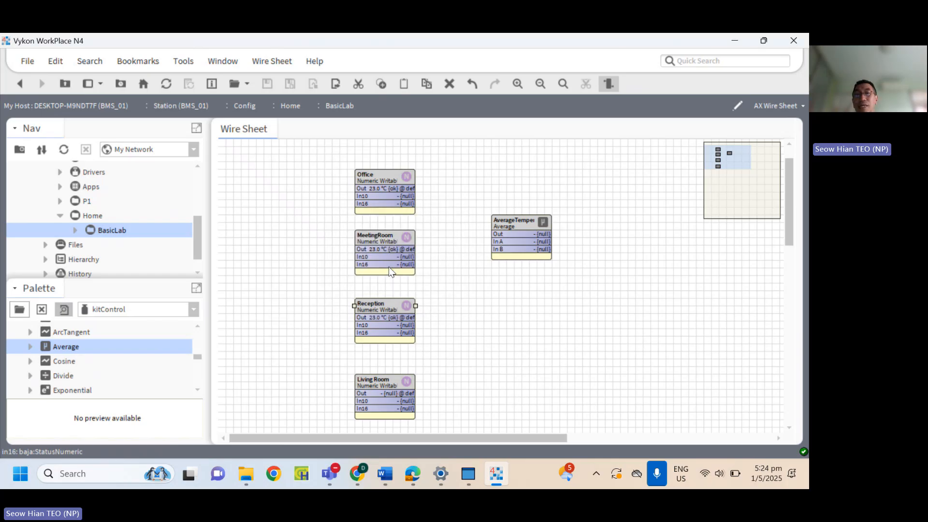
# Set the Office point's value to 21 °C with the Set action.
pyautogui.click(377, 188)
pyautogui.rightClick(376, 187)
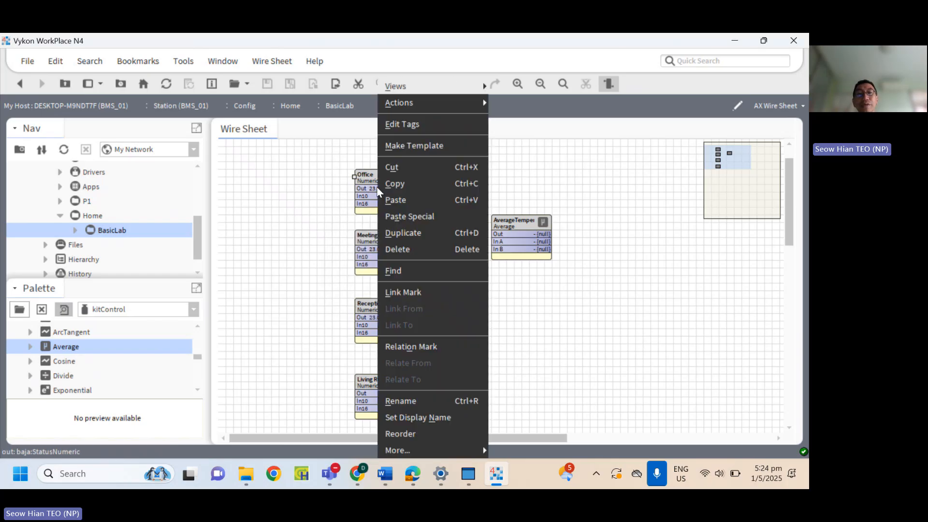
pyautogui.moveTo(443, 103)
pyautogui.click(501, 167)
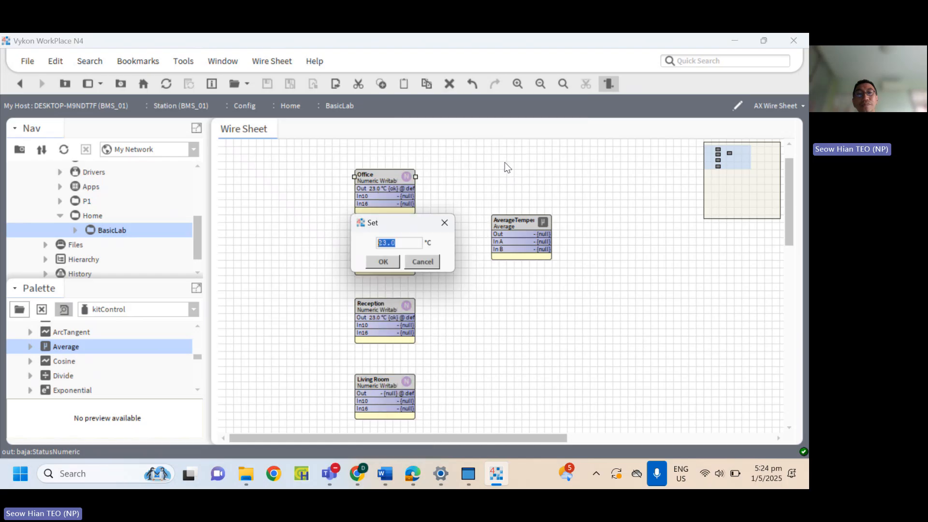
pyautogui.write('21')
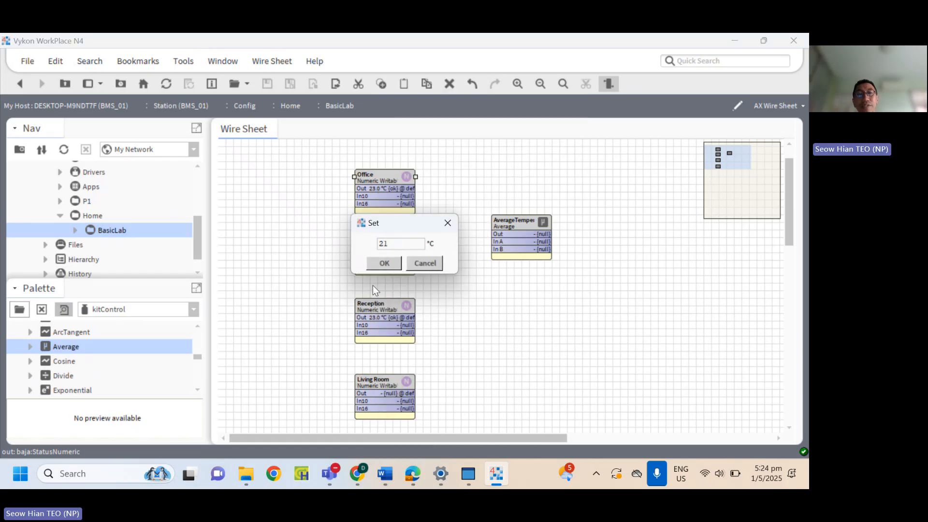
pyautogui.click(384, 263)
pyautogui.click(432, 259)
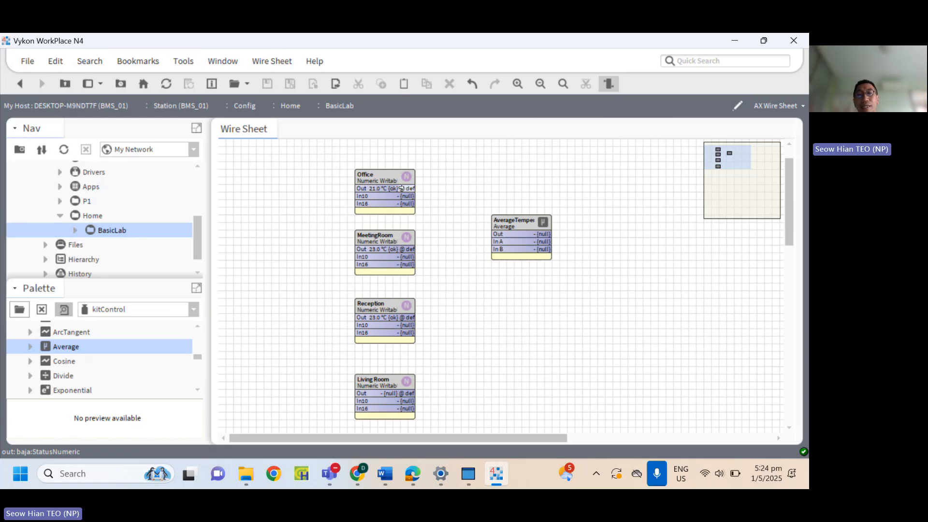
# Link the Office point's Out to In A of AverageTemperature and the MeetingRoom point's Out to In B.
pyautogui.moveTo(401, 188); pyautogui.dragTo(498, 241)
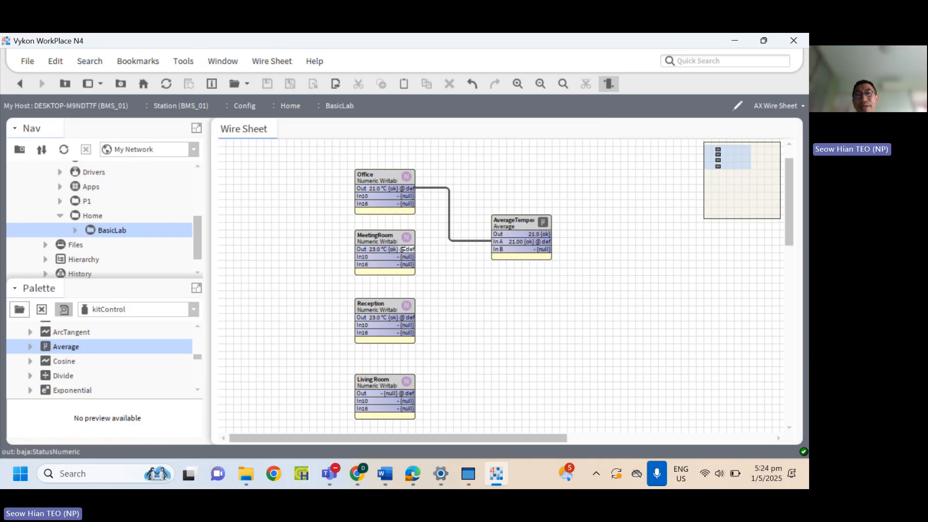
pyautogui.moveTo(405, 249); pyautogui.dragTo(497, 248)
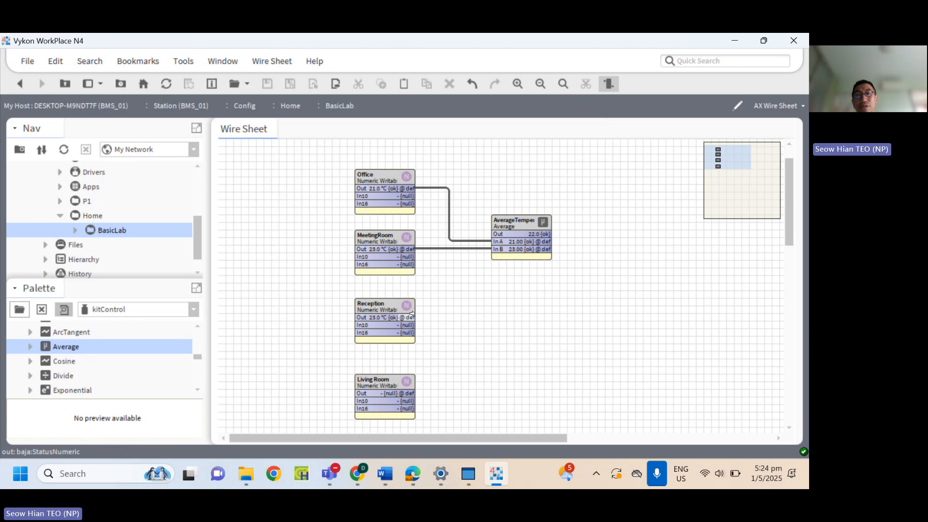
# Pin the In C slot on the AverageTemperature block and link the Reception point's Out to it.
pyautogui.moveTo(409, 316); pyautogui.dragTo(503, 255)
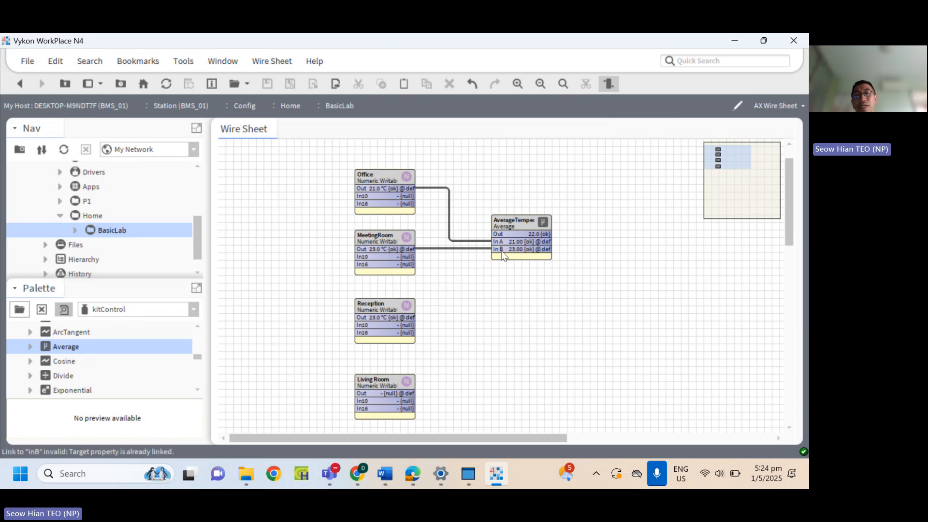
pyautogui.moveTo(407, 317); pyautogui.dragTo(495, 248)
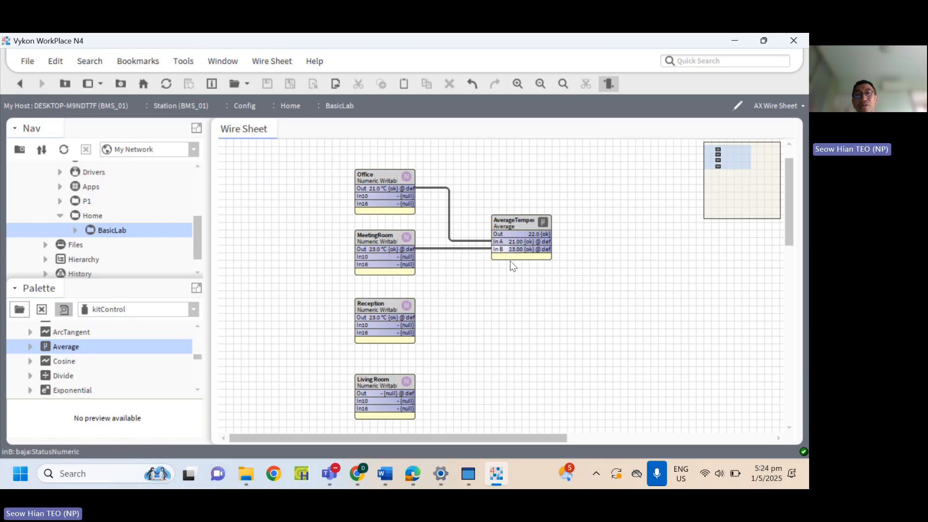
pyautogui.click(523, 225)
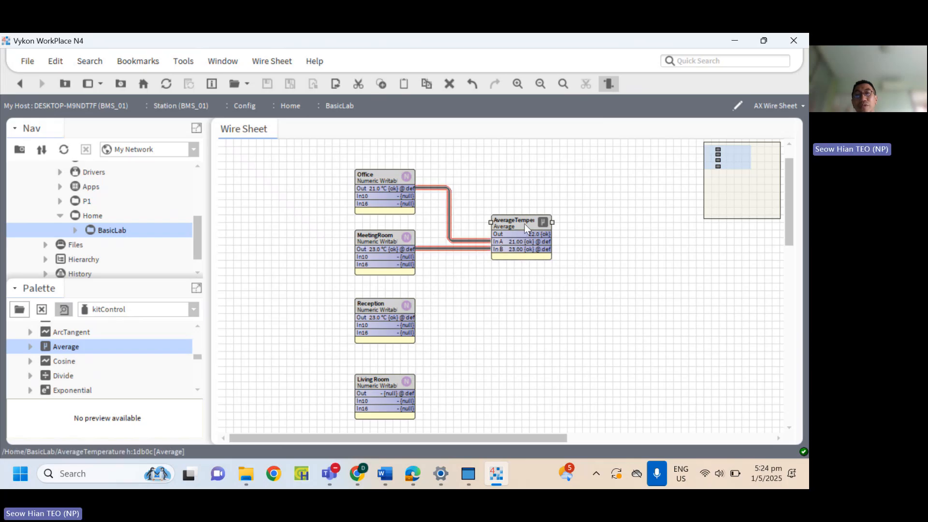
pyautogui.rightClick(524, 224)
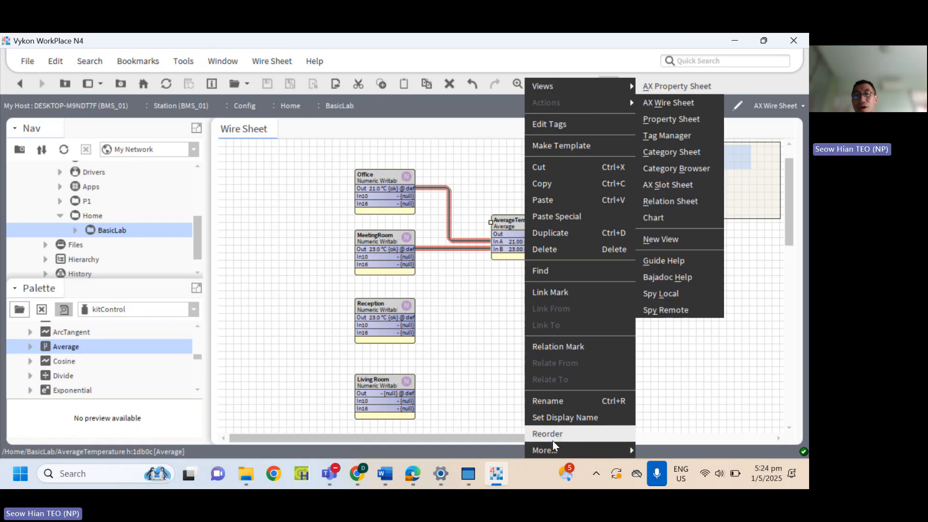
pyautogui.moveTo(571, 450)
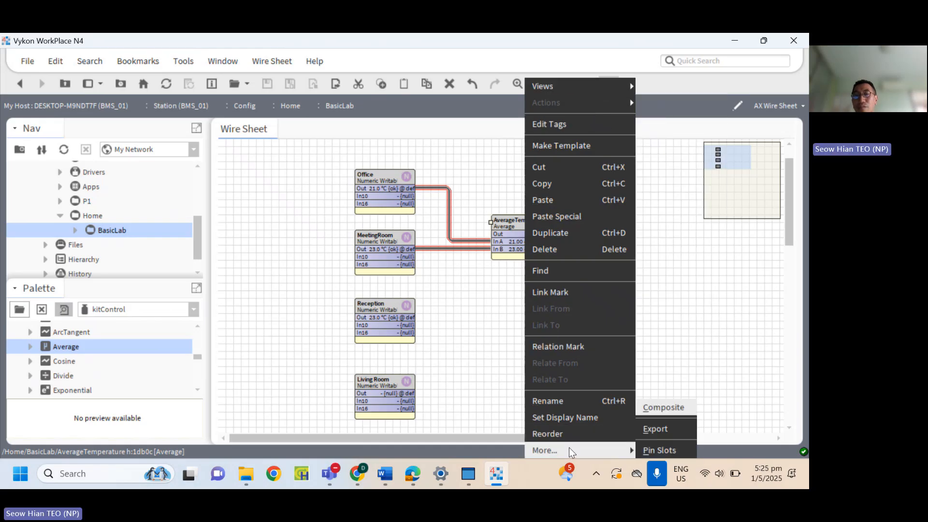
pyautogui.click(648, 450)
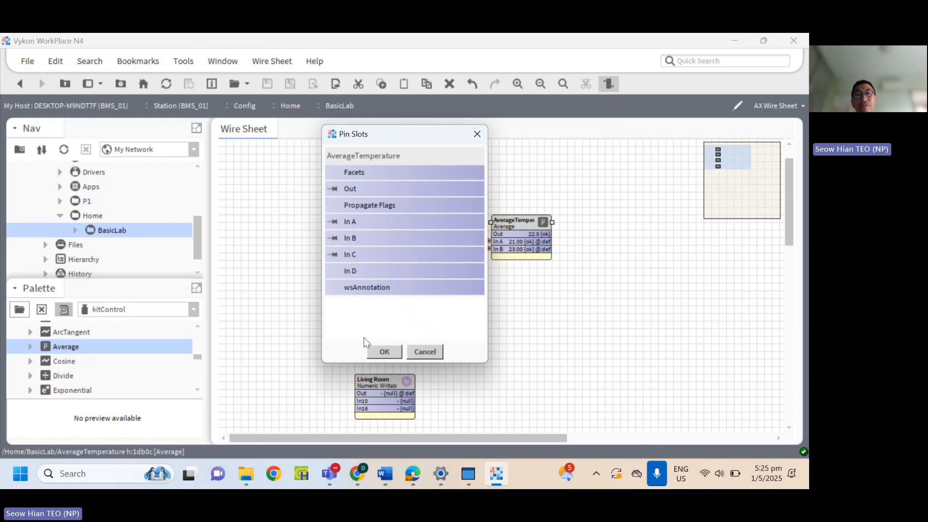
pyautogui.click(384, 352)
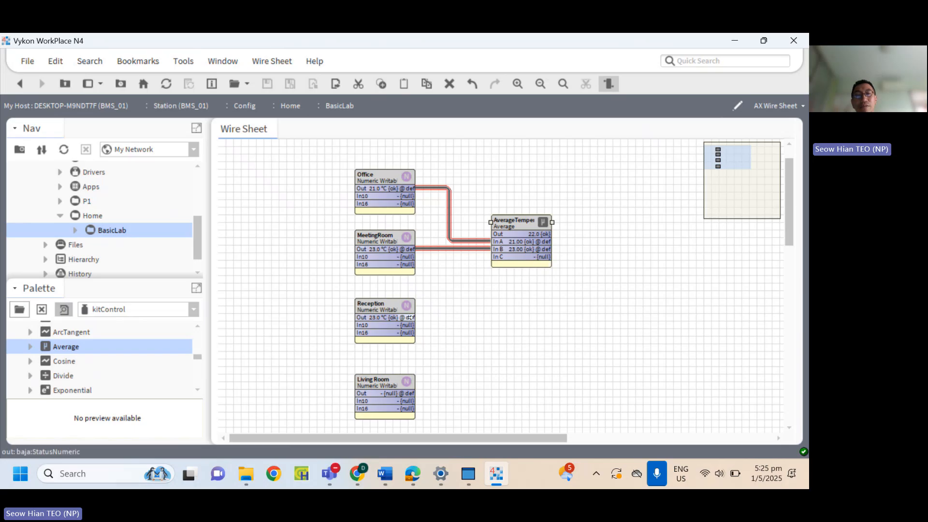
pyautogui.moveTo(410, 318); pyautogui.dragTo(499, 257)
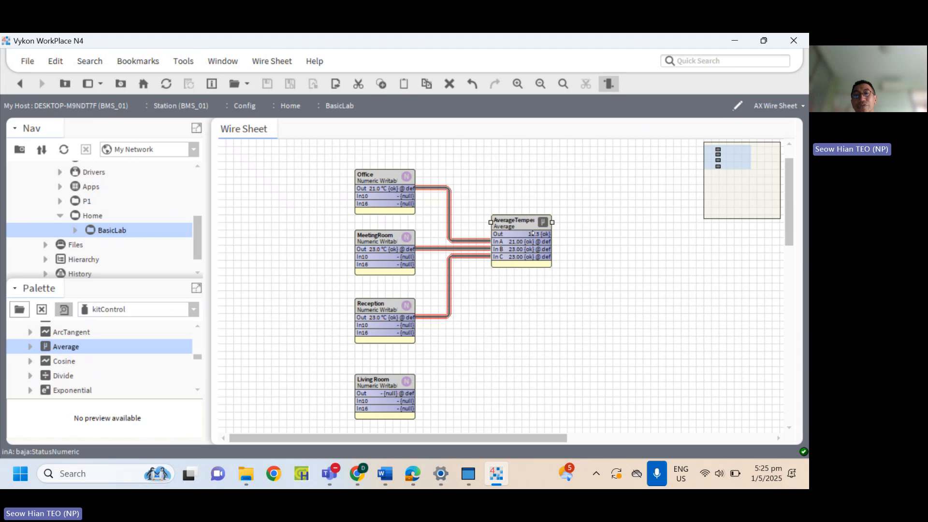
pyautogui.click(485, 338)
pyautogui.scroll(-1, 485, 338)
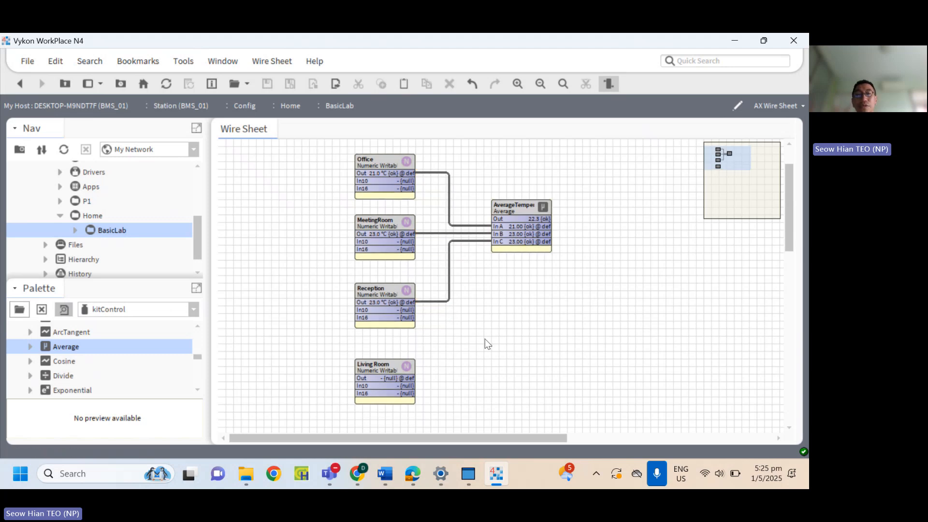
pyautogui.scroll(1, 485, 338)
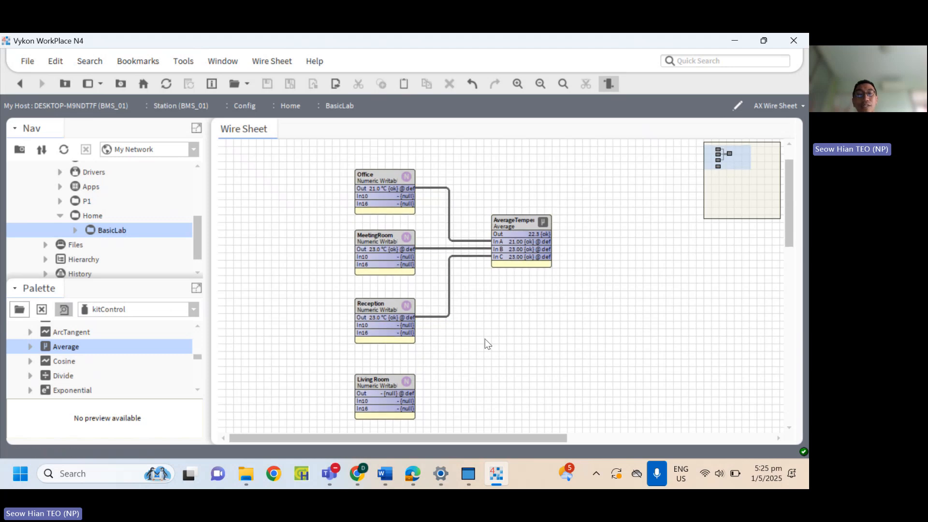
# Set the Living Room point's value to 15 °C with the Set action.
pyautogui.doubleClick(391, 392)
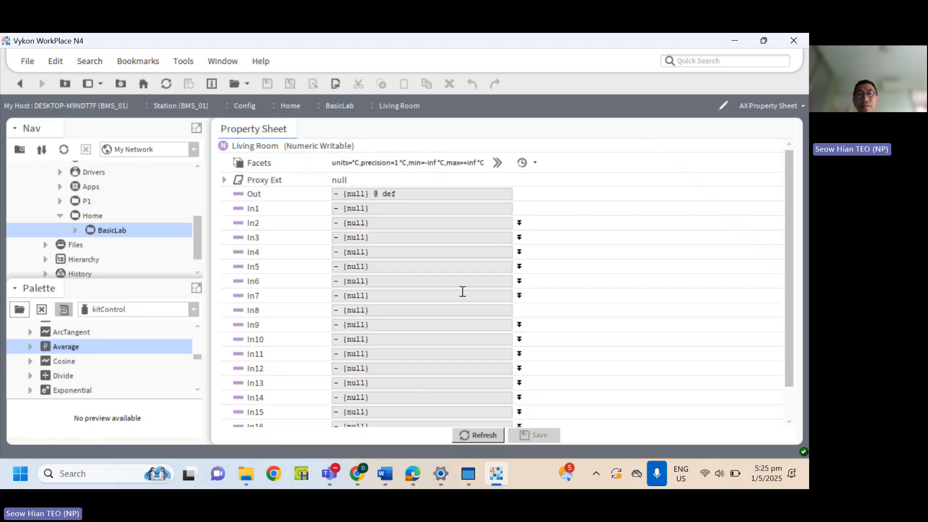
pyautogui.doubleClick(117, 229)
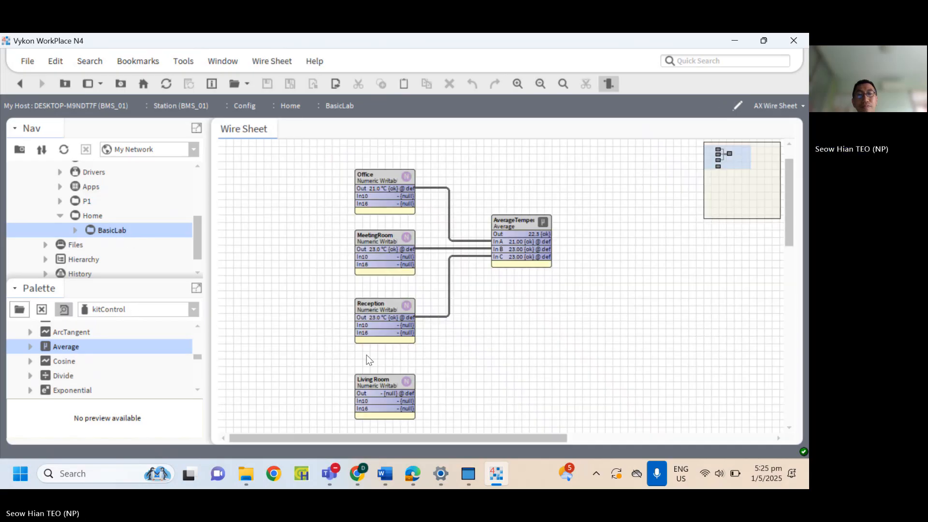
pyautogui.rightClick(378, 383)
pyautogui.moveTo(457, 105)
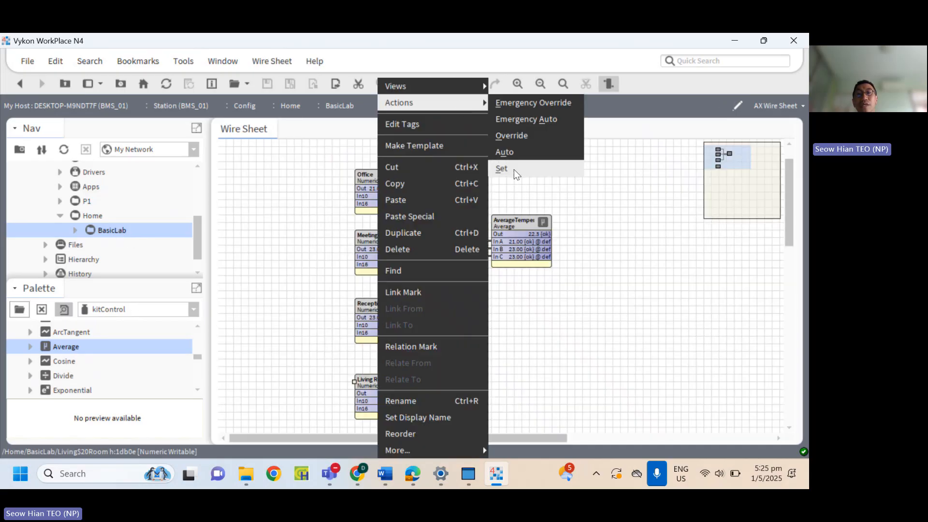
pyautogui.click(502, 168)
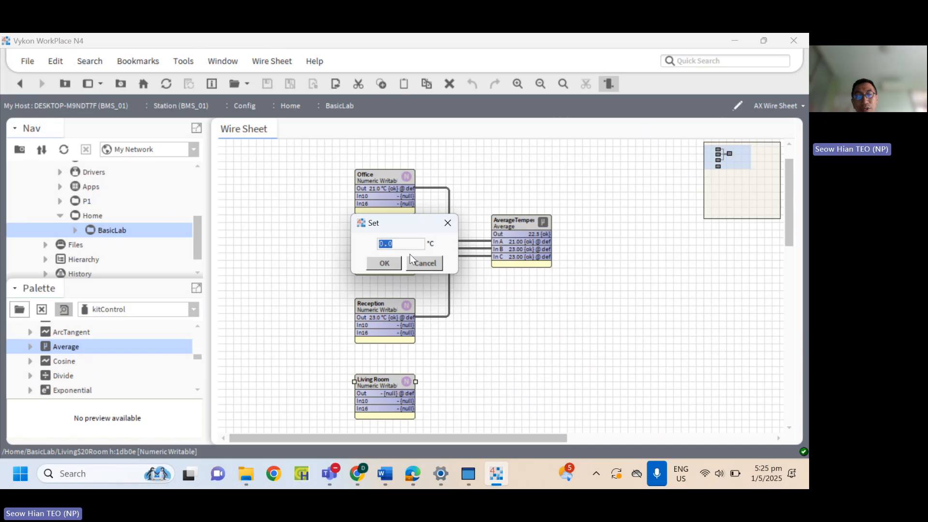
pyautogui.write('15')
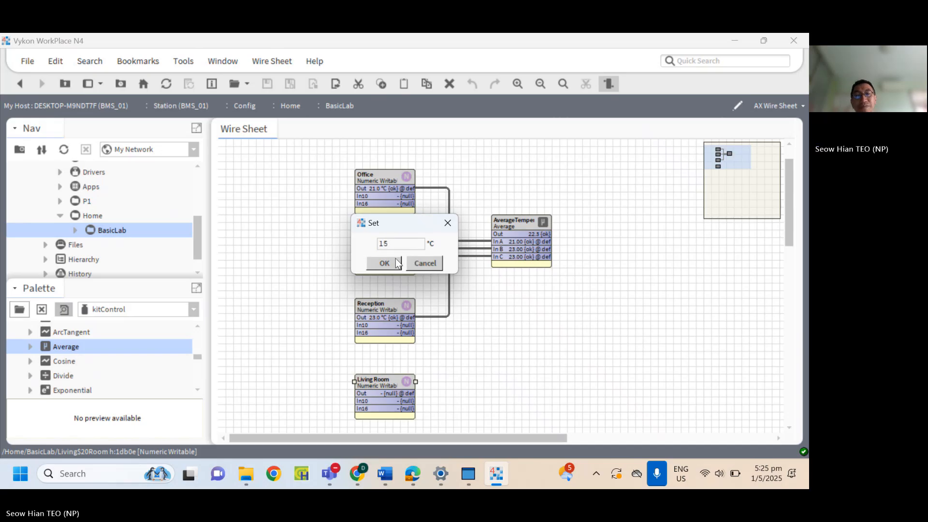
pyautogui.click(397, 263)
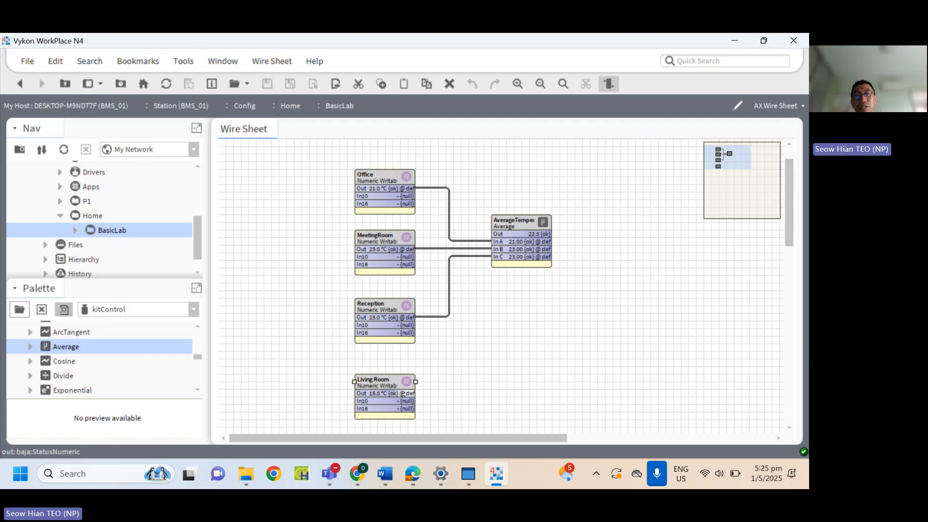
# Pin the In D slot on the AverageTemperature block and link the Living Room point's Out to it.
pyautogui.moveTo(403, 394); pyautogui.dragTo(497, 256)
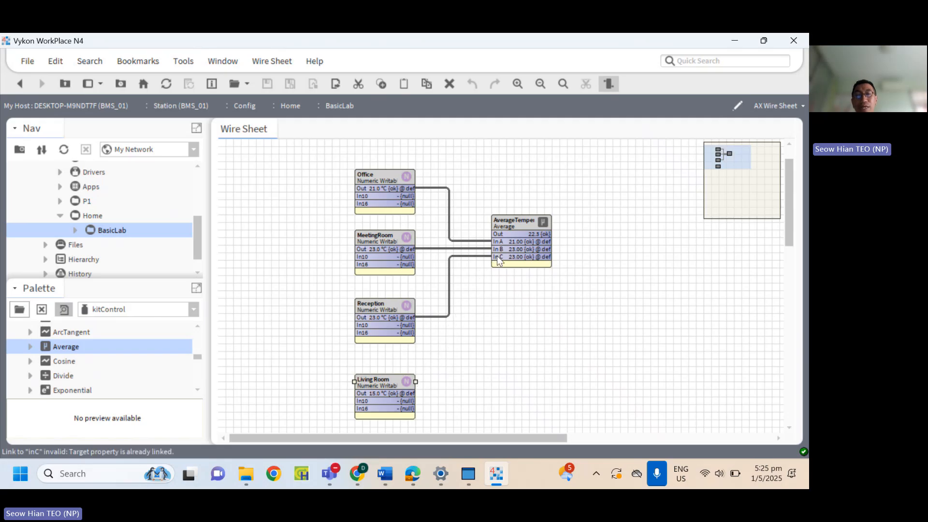
pyautogui.rightClick(497, 256)
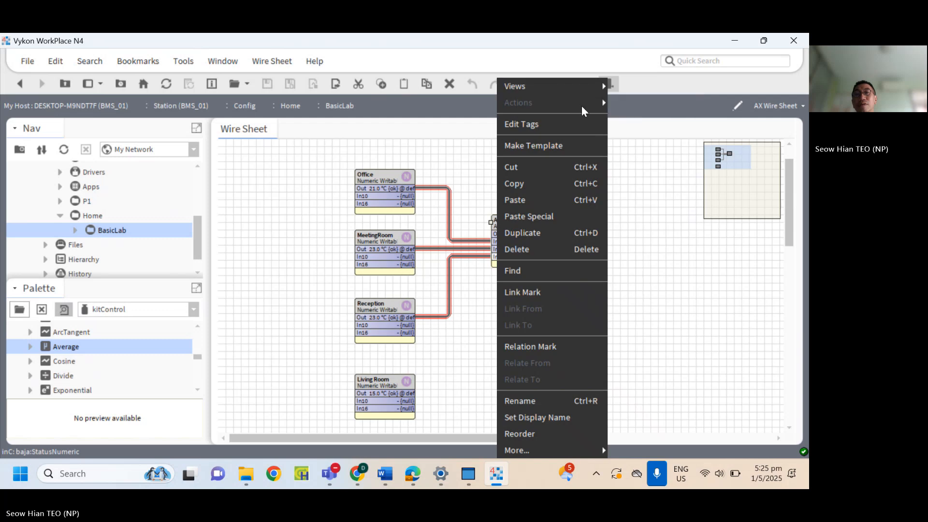
pyautogui.moveTo(596, 92)
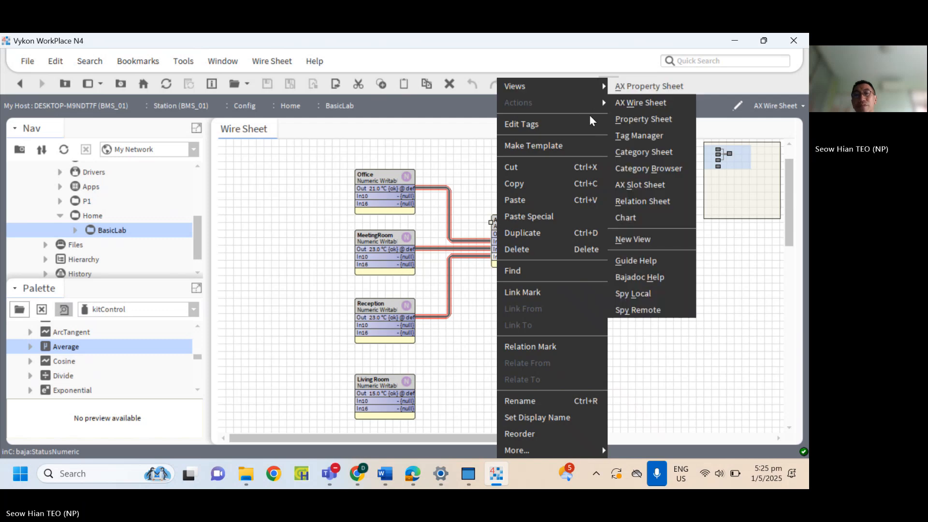
pyautogui.moveTo(578, 452)
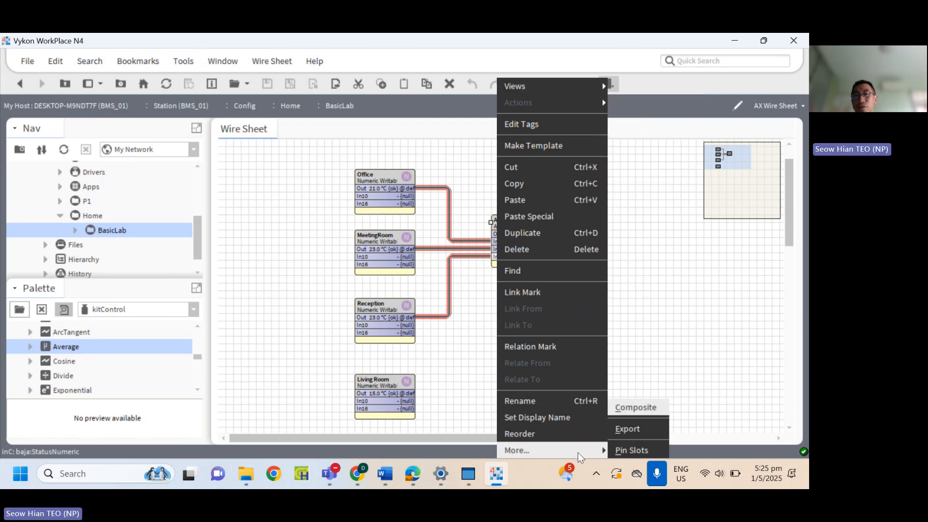
pyautogui.click(639, 451)
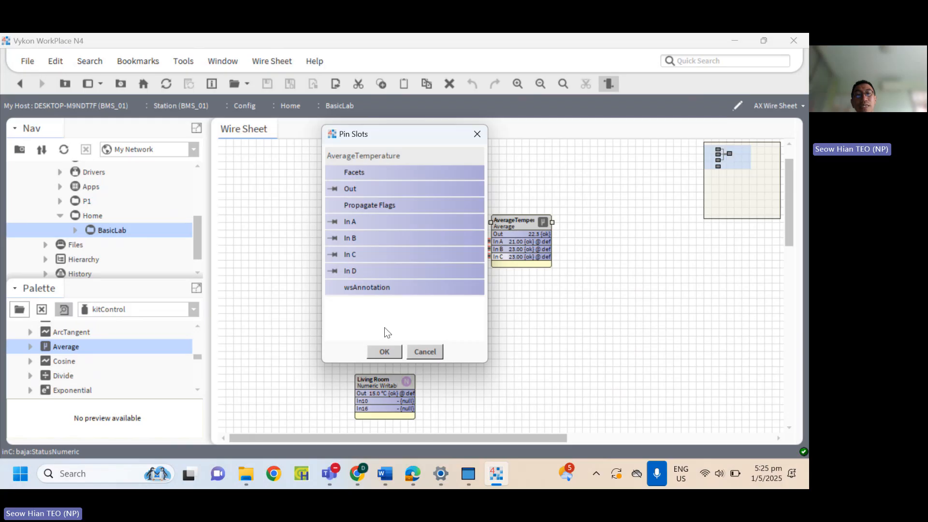
pyautogui.click(387, 350)
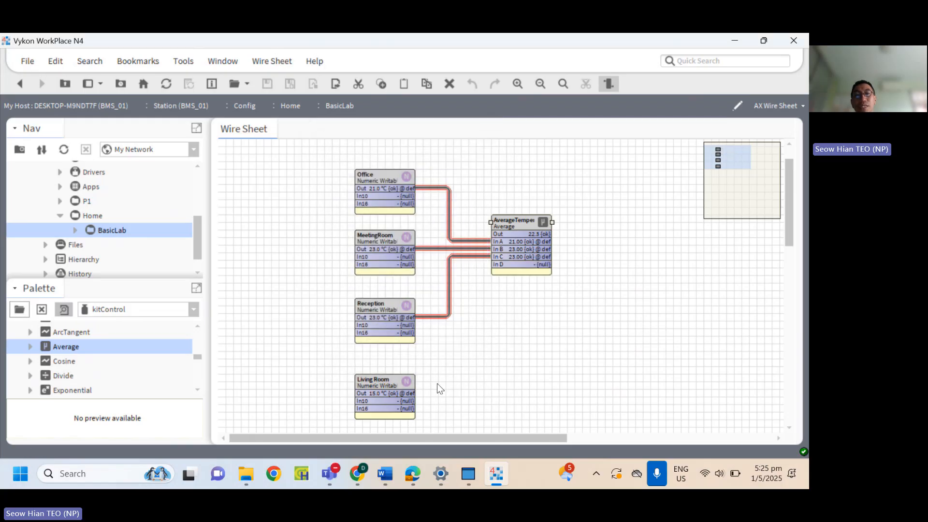
pyautogui.moveTo(409, 393); pyautogui.dragTo(498, 264)
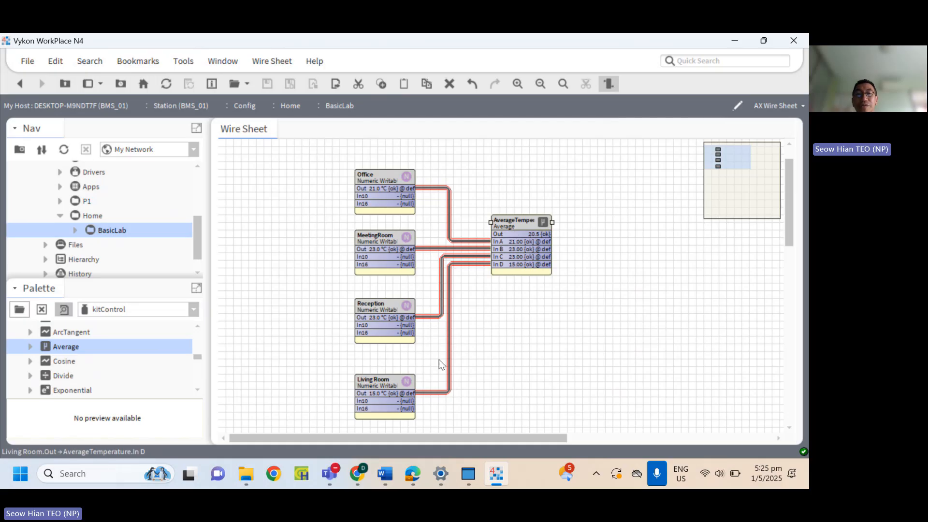
# Delete the link between Living Room and In D of AverageTemperature, and remove the Living Room point from the wire sheet.
pyautogui.click(449, 367)
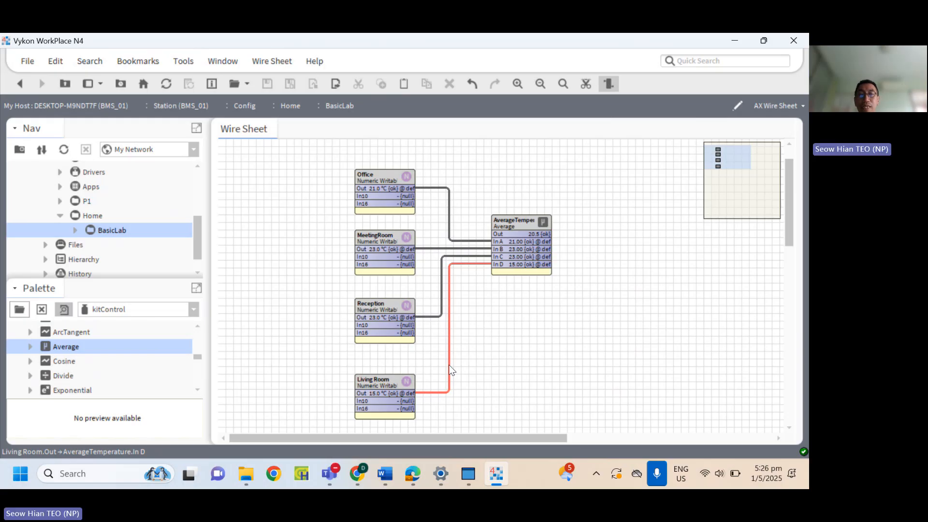
pyautogui.rightClick(449, 366)
pyautogui.click(479, 323)
pyautogui.click(389, 384)
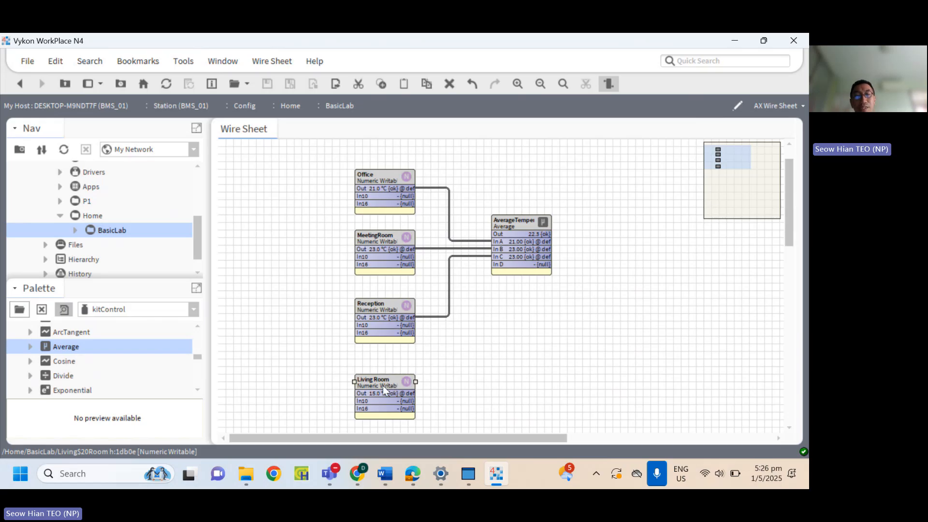
pyautogui.press('Delete')
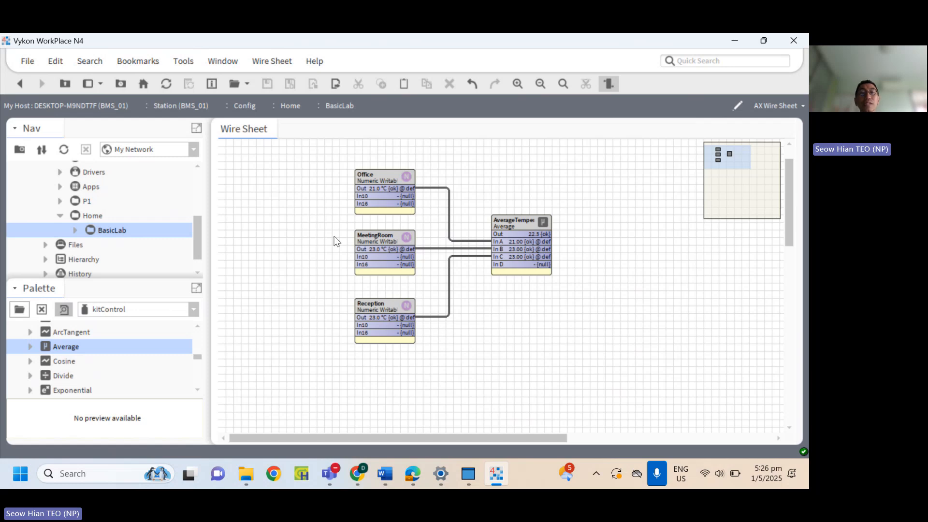
# Add a new TextBlock with the default name to the BasicLab folder and place it just above the Office point.
pyautogui.doubleClick(109, 232)
pyautogui.rightClick(109, 231)
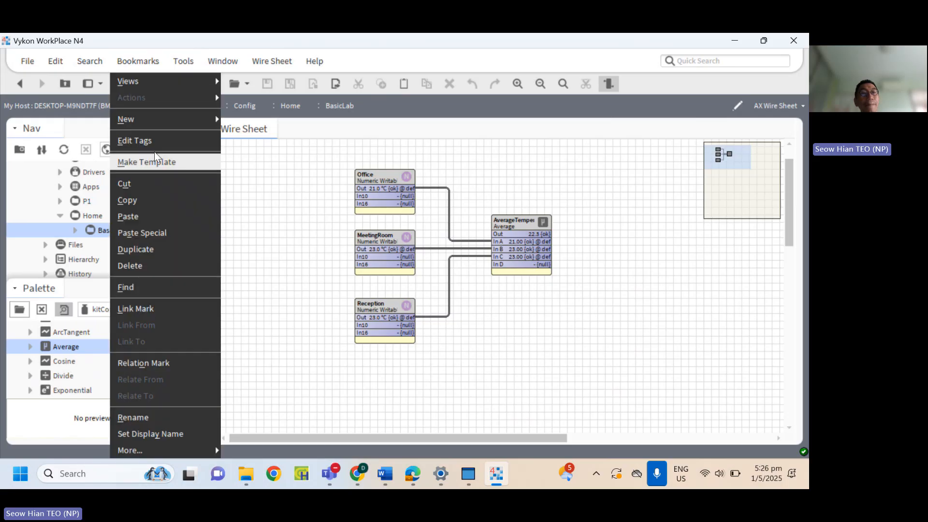
pyautogui.moveTo(186, 124)
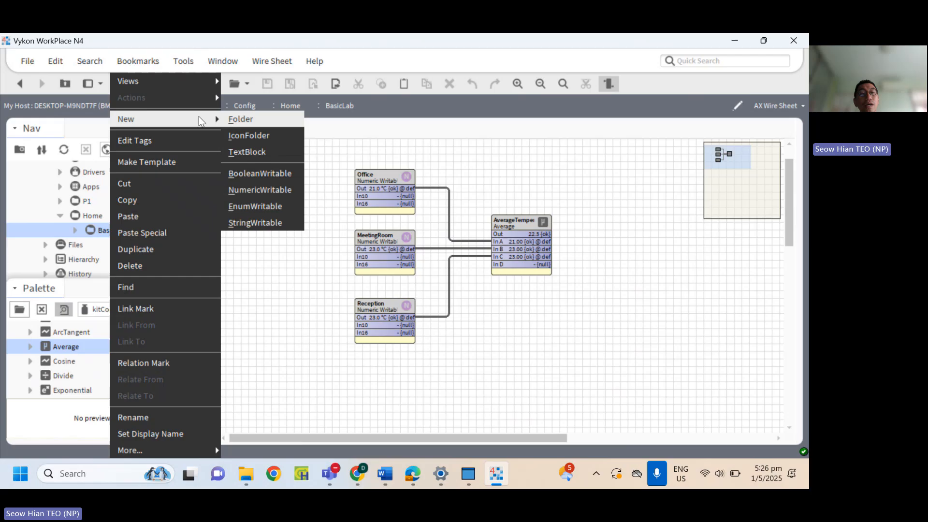
pyautogui.click(254, 154)
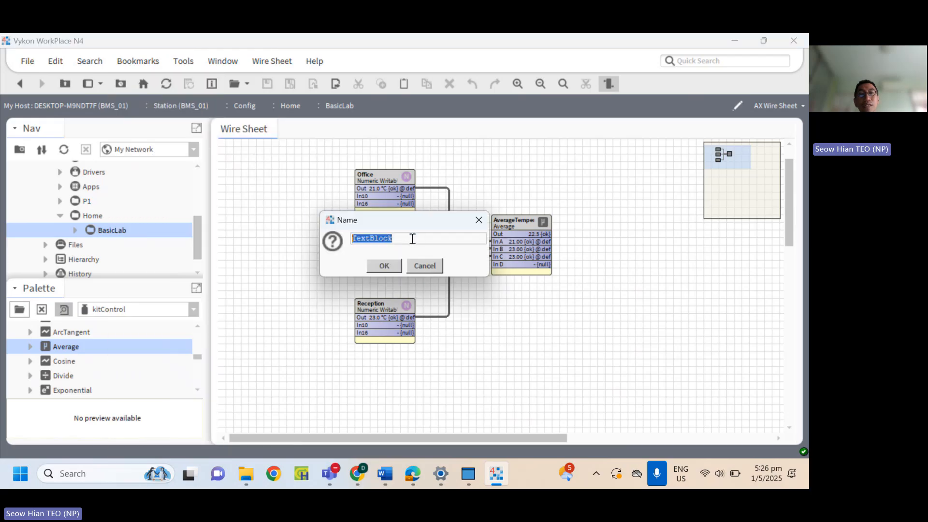
pyautogui.click(392, 265)
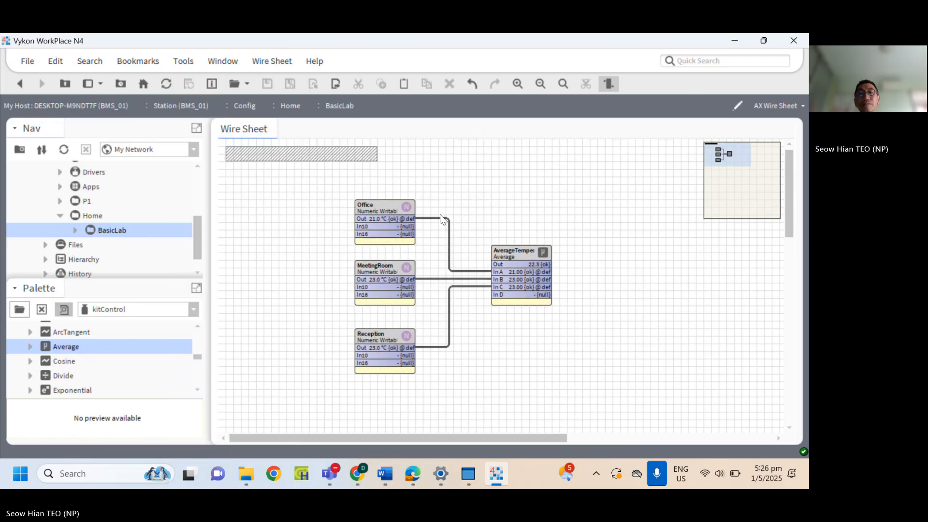
pyautogui.moveTo(369, 161); pyautogui.dragTo(435, 190)
# Enter "Lab 2 -" as the text block's text, save it, and return to the BasicLab wire sheet to check the label.
pyautogui.doubleClick(356, 184)
pyautogui.click(338, 173)
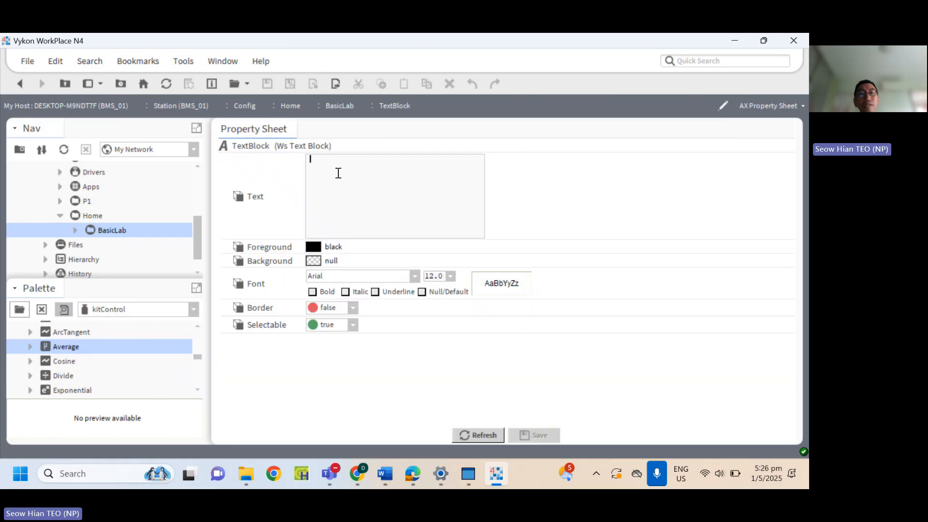
pyautogui.write('Lab 2 -')
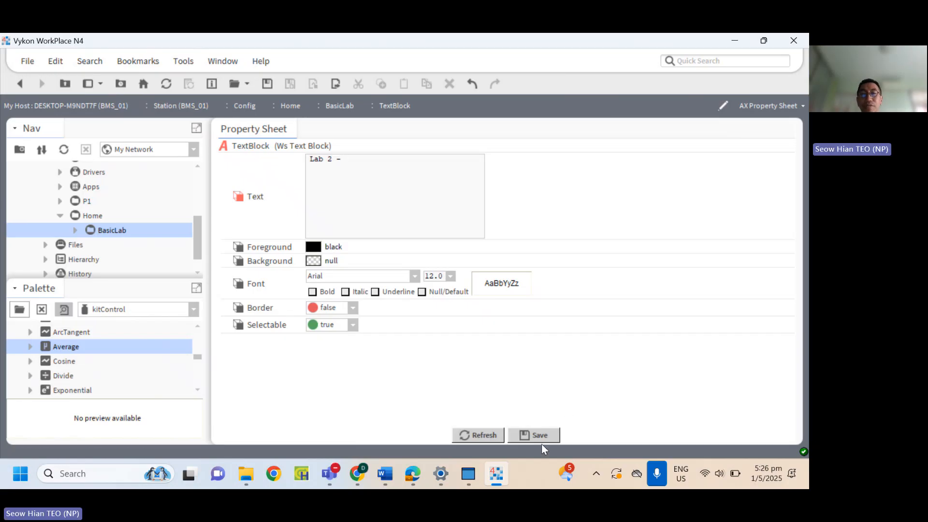
pyautogui.click(554, 434)
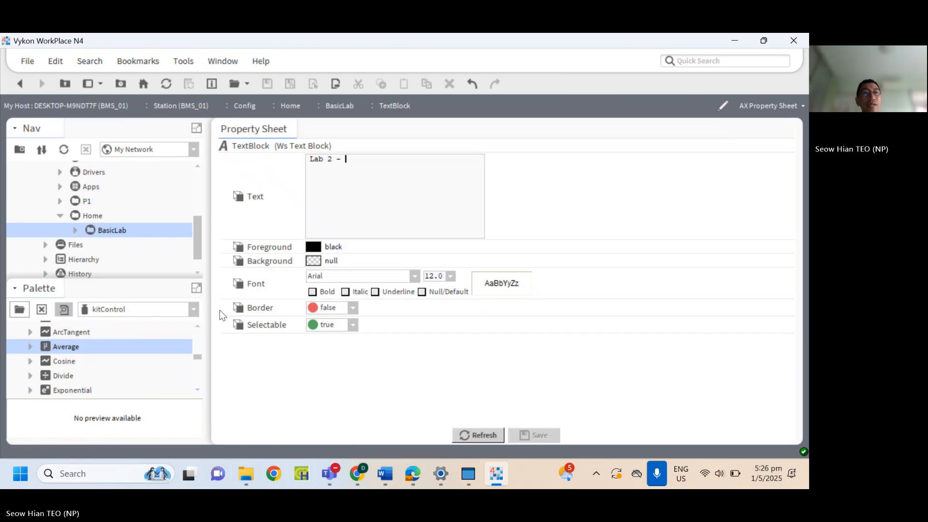
pyautogui.doubleClick(95, 218)
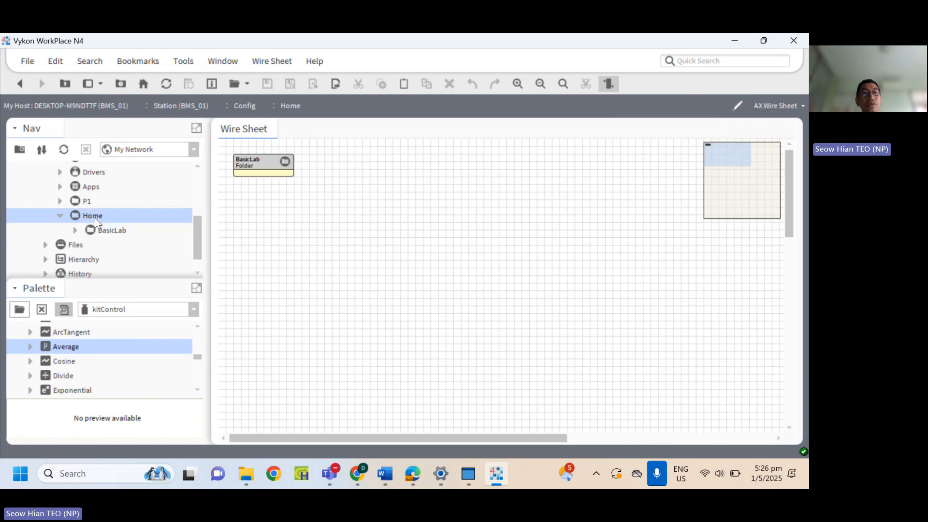
pyautogui.doubleClick(115, 230)
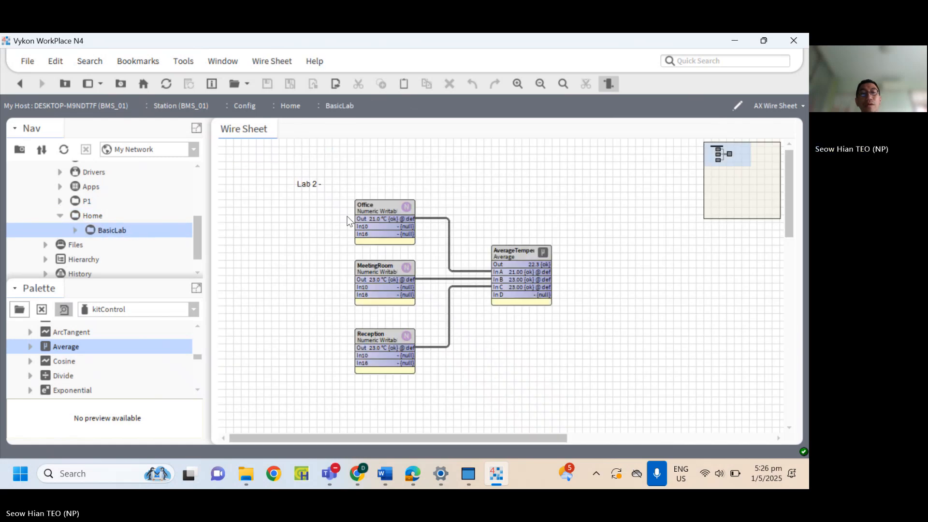
pyautogui.click(316, 188)
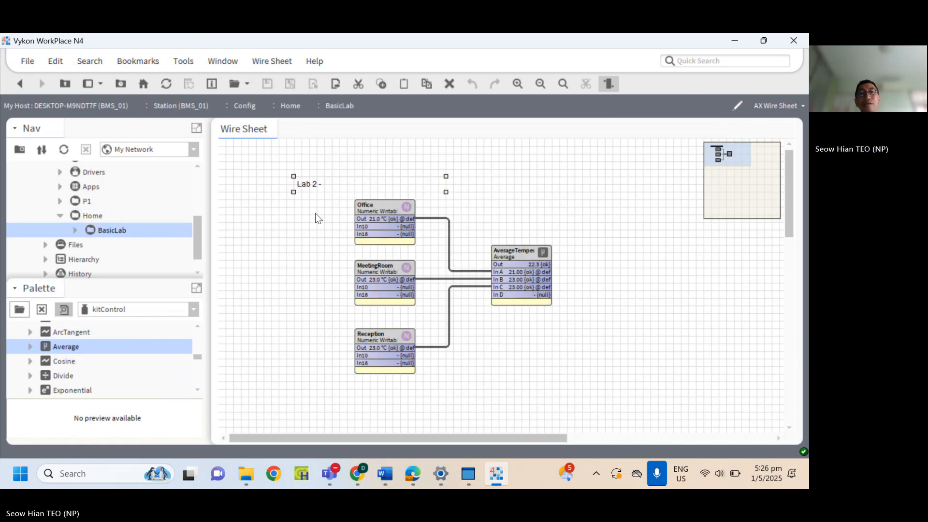
pyautogui.click(310, 224)
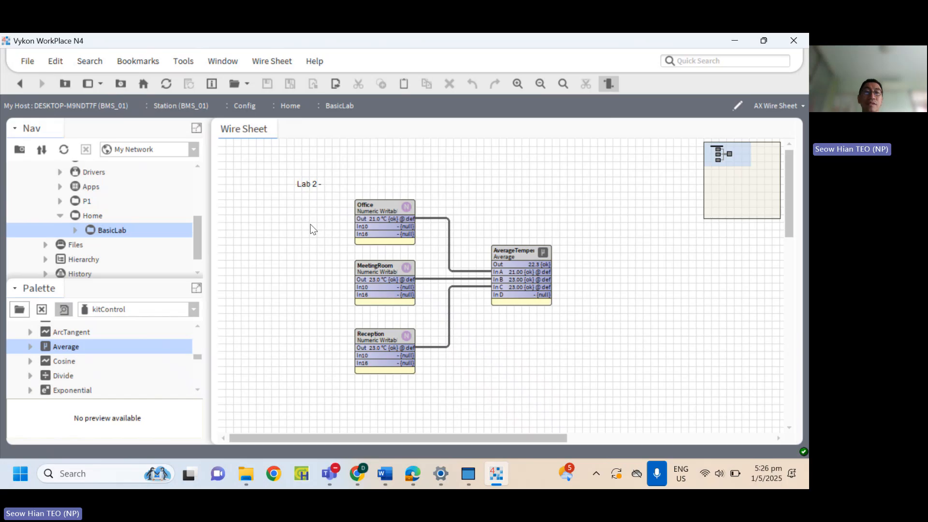